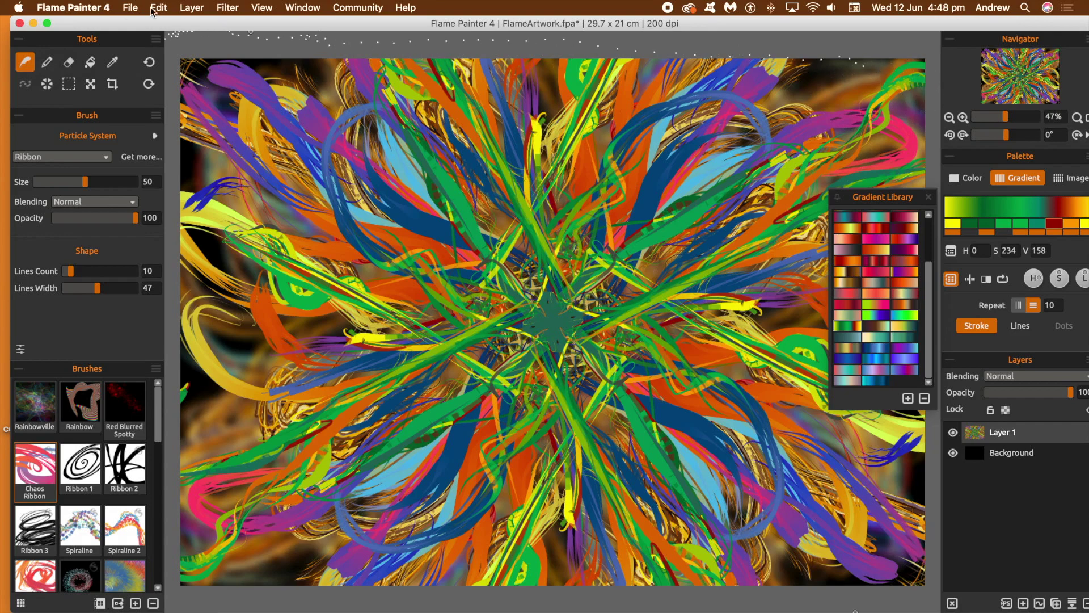
Step: Create a new 1000 x 1000 pixel artwork at 200 DPI with a black background
left_click(131, 8)
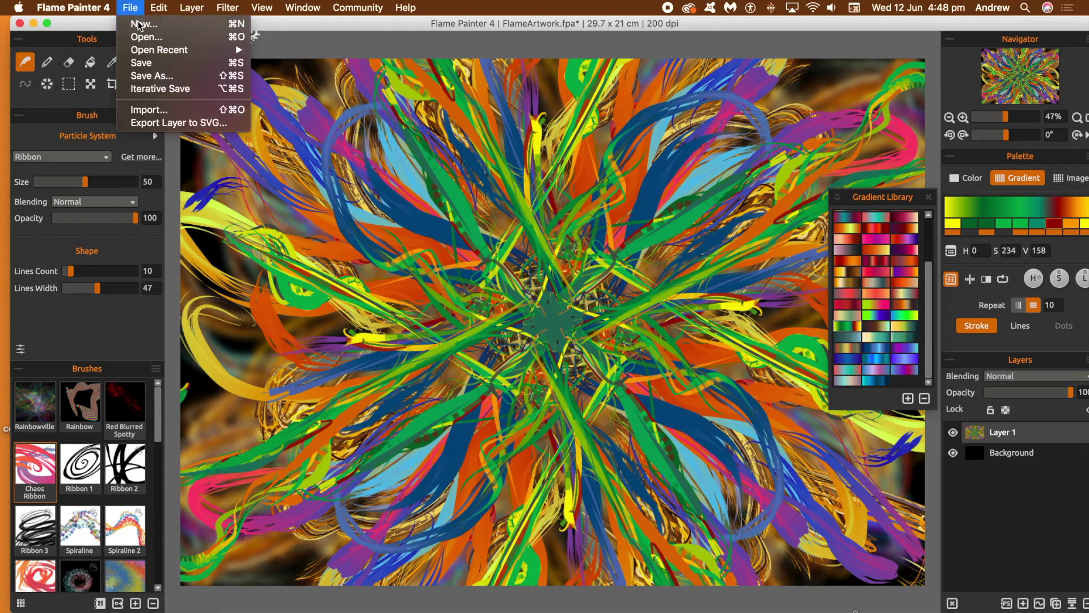
left_click(138, 25)
left_click(615, 338)
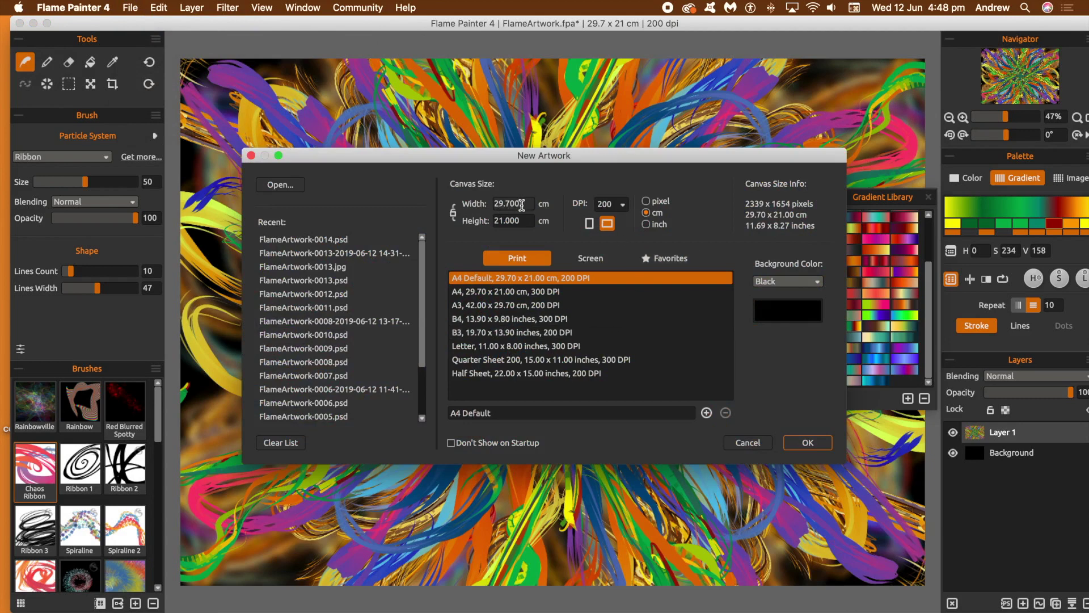
left_click(527, 291)
left_click(524, 278)
left_click(645, 201)
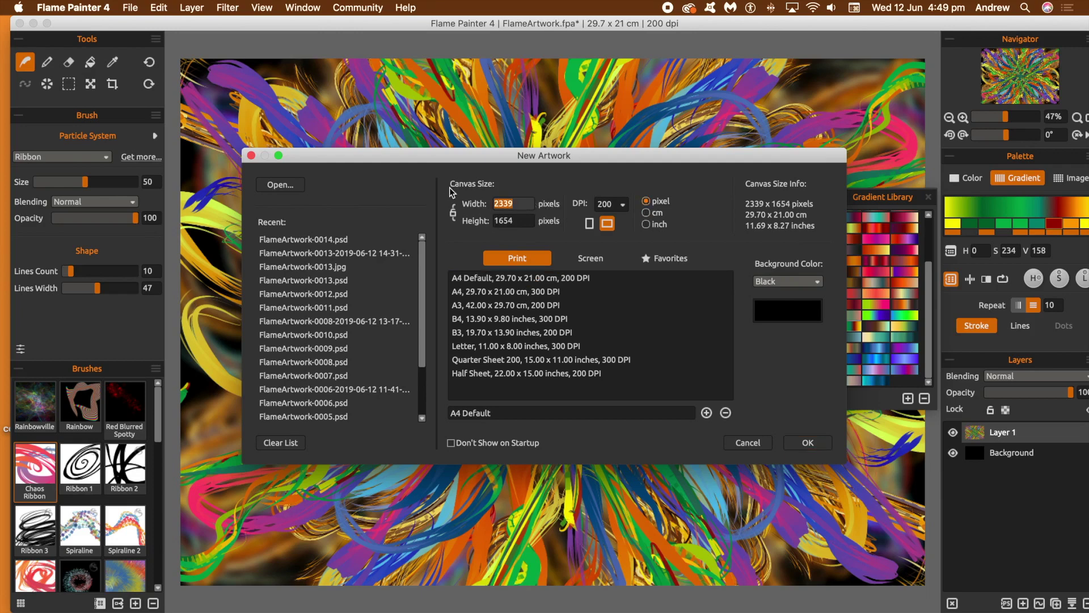
type("1000")
key("Tab")
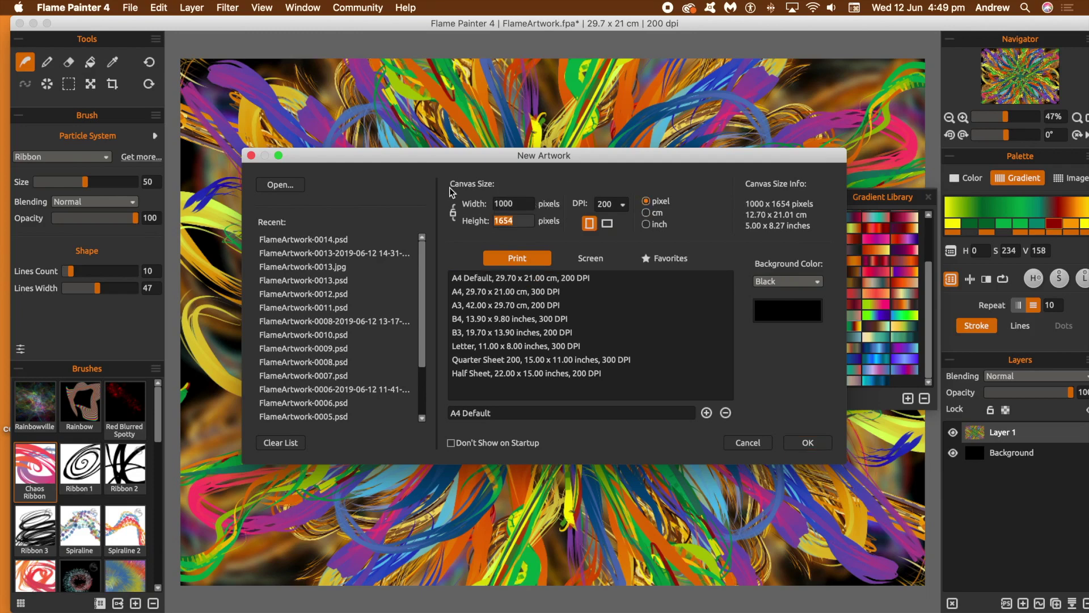
type("1000")
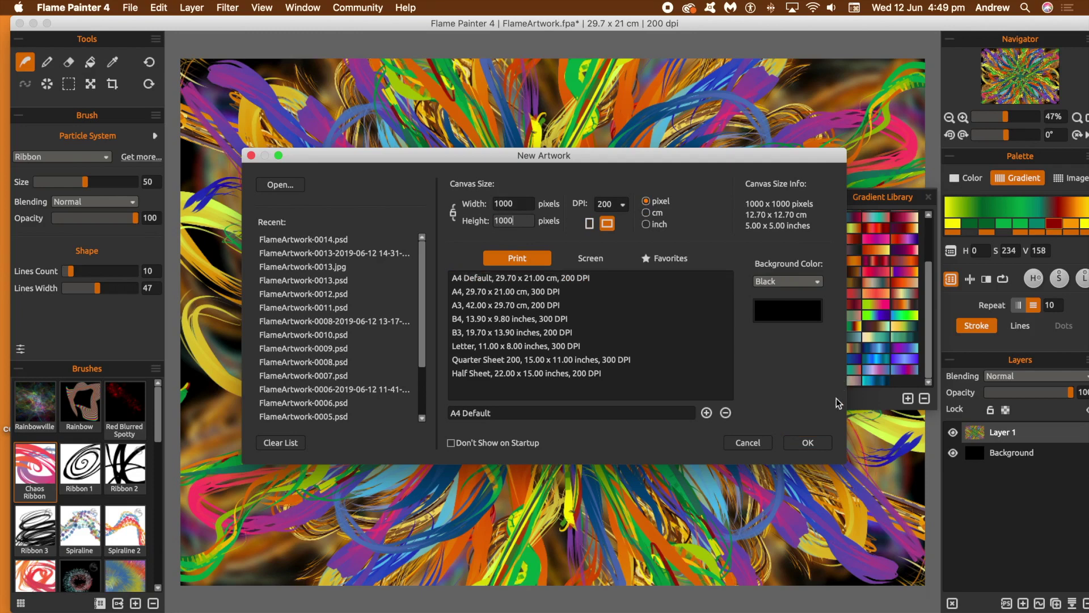
left_click(806, 445)
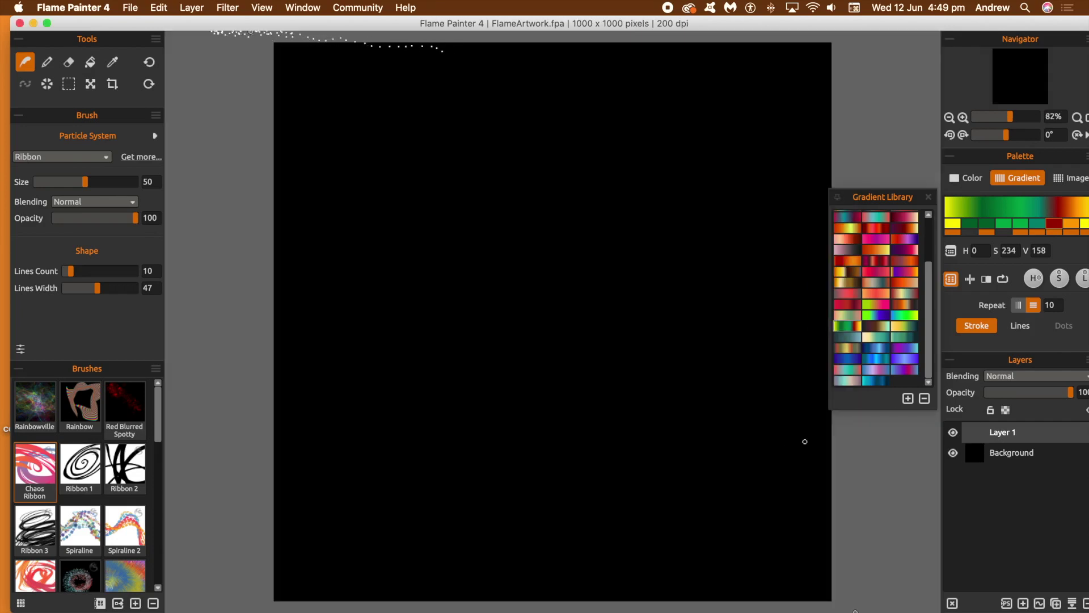
Step: Set the symmetry to rotational with 4 repeats, without mirroring
left_click(47, 85)
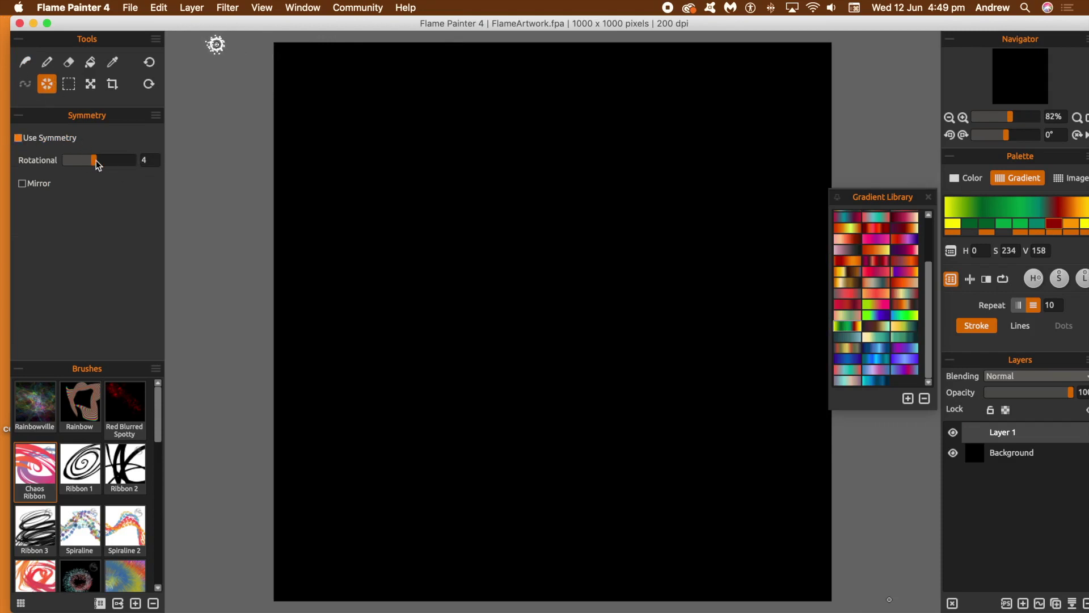
left_click_drag(64, 165, 100, 165)
scroll(158, 407, "down", 1)
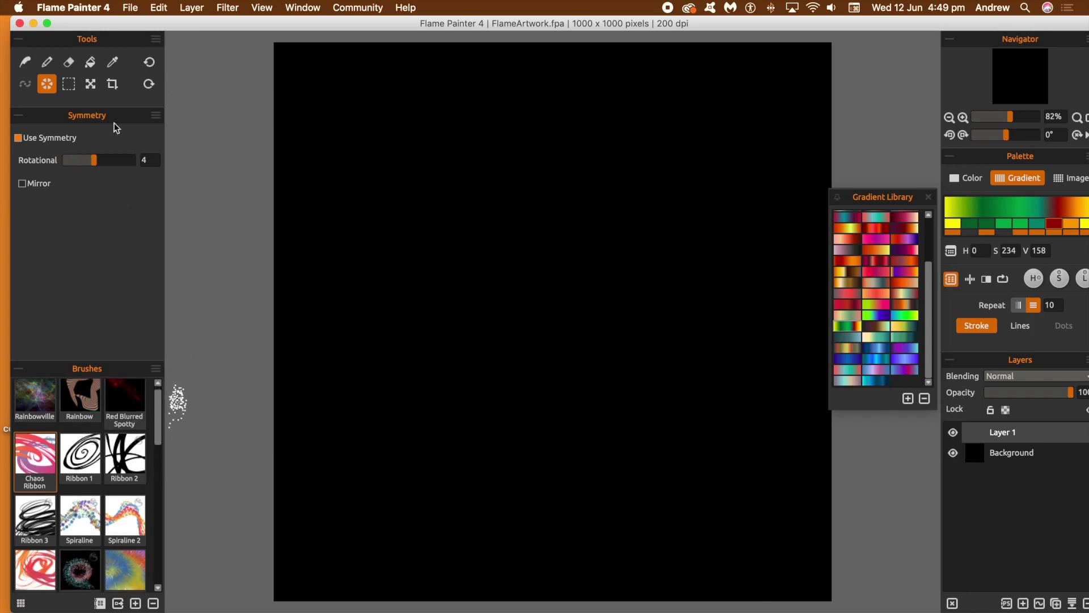
Step: Paint a ribbon stroke with the Chaos Ribbon brush from near the canvas centre out to the upper-left corner
left_click(25, 61)
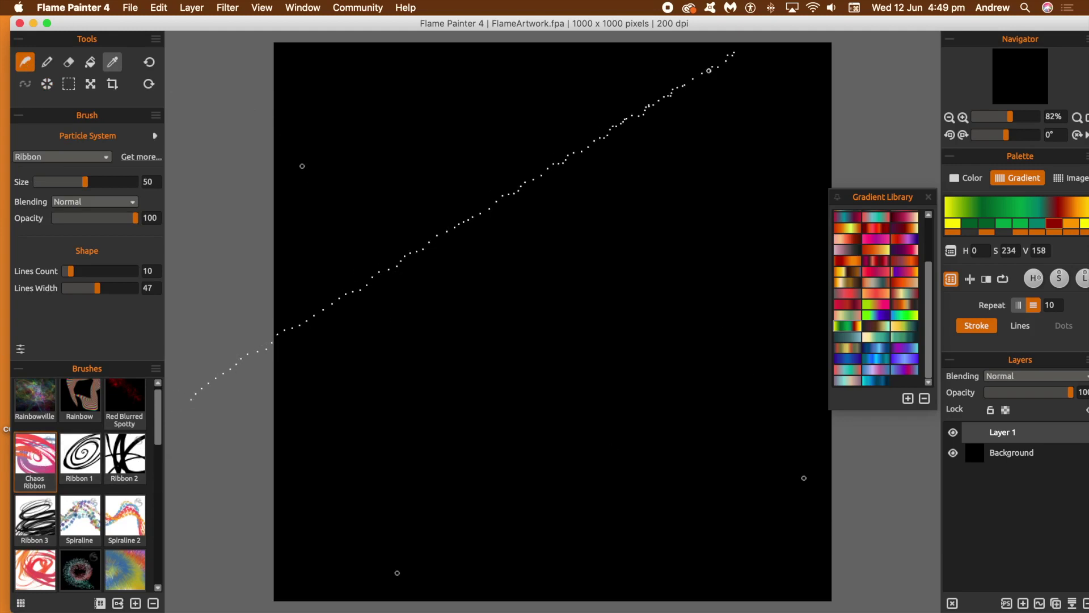
left_click(39, 470)
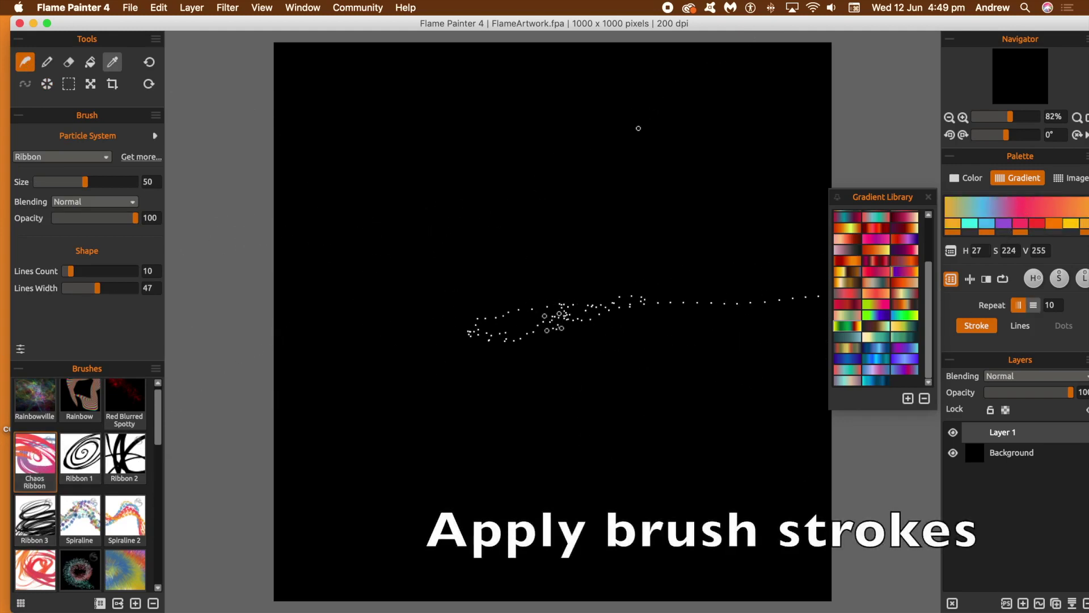
left_click_drag(564, 280, 415, 169)
mouse_move(463, 210)
left_mouse_down()
mouse_move(312, 76)
mouse_move(168, 5)
left_mouse_up()
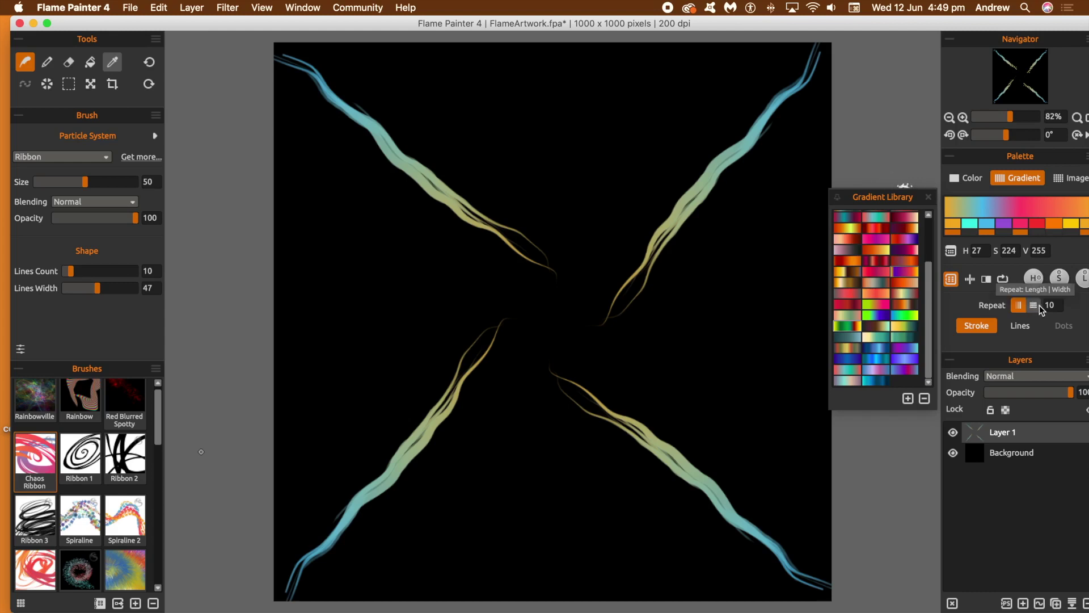
left_click(305, 8)
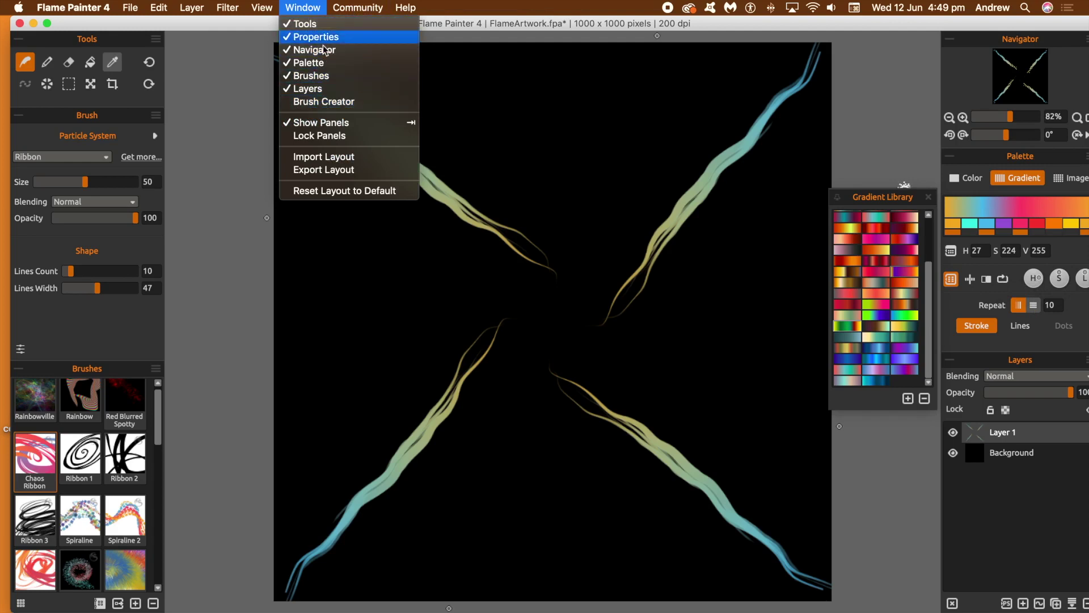
left_click(541, 11)
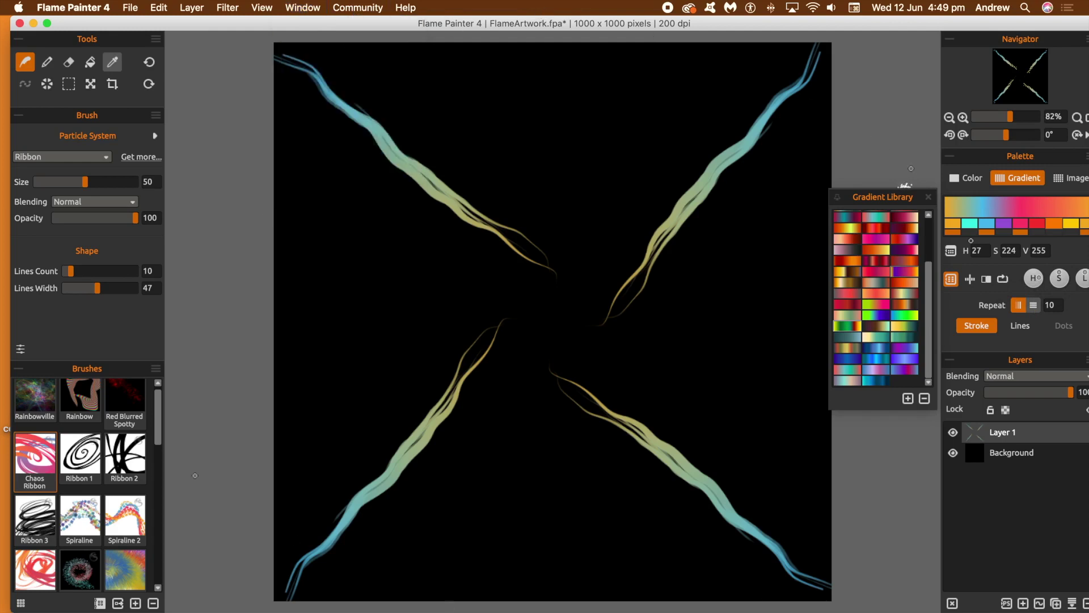
Step: Paint one ribbon stroke with the gradient repeating across its width and another with it repeating along its length, both beside the first stroke
left_click(1035, 307)
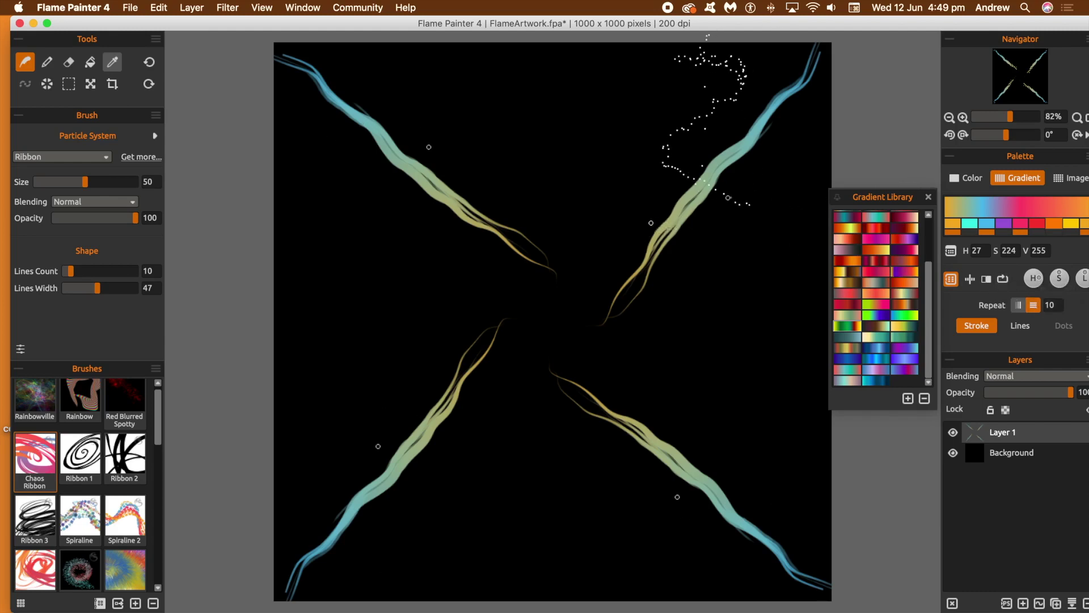
left_click_drag(518, 267, 390, 186)
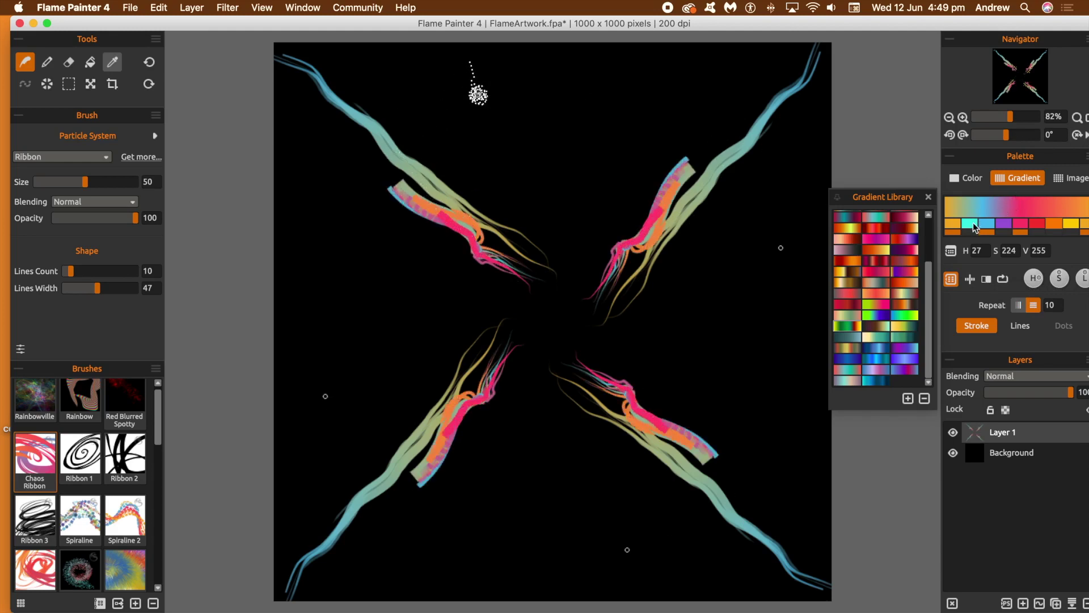
left_click(1019, 306)
mouse_move(486, 267)
left_mouse_down()
mouse_move(446, 256)
mouse_move(310, 166)
left_mouse_up()
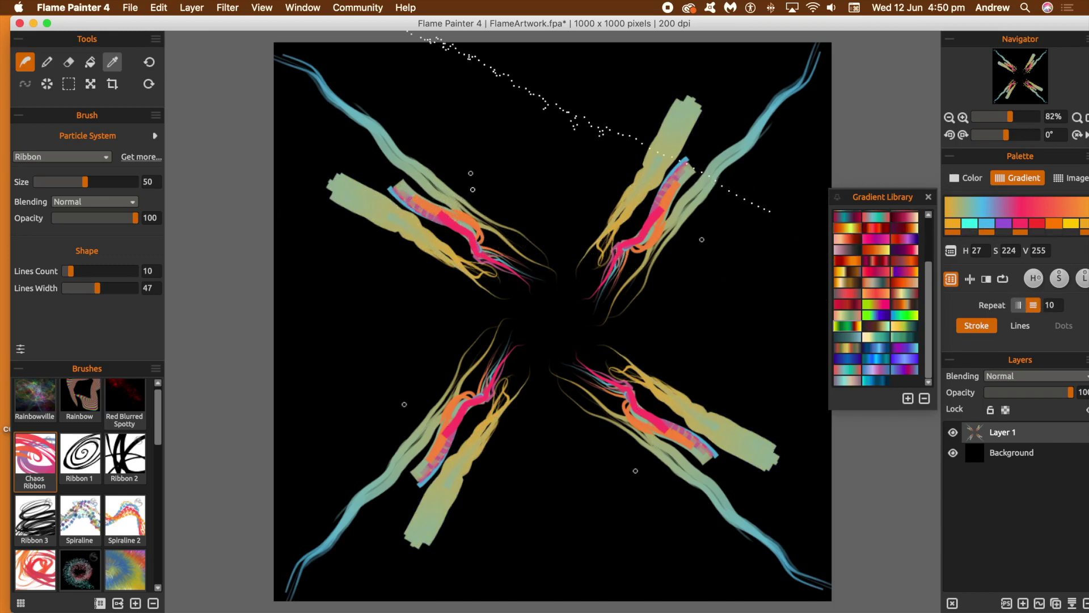
Step: Paint more Chaos Ribbon strokes radiating from the centre to the canvas edges, with the gradient repeating across the stroke width
mouse_move(429, 245)
left_mouse_down()
mouse_move(359, 185)
mouse_move(373, 75)
mouse_move(849, 46)
left_mouse_up()
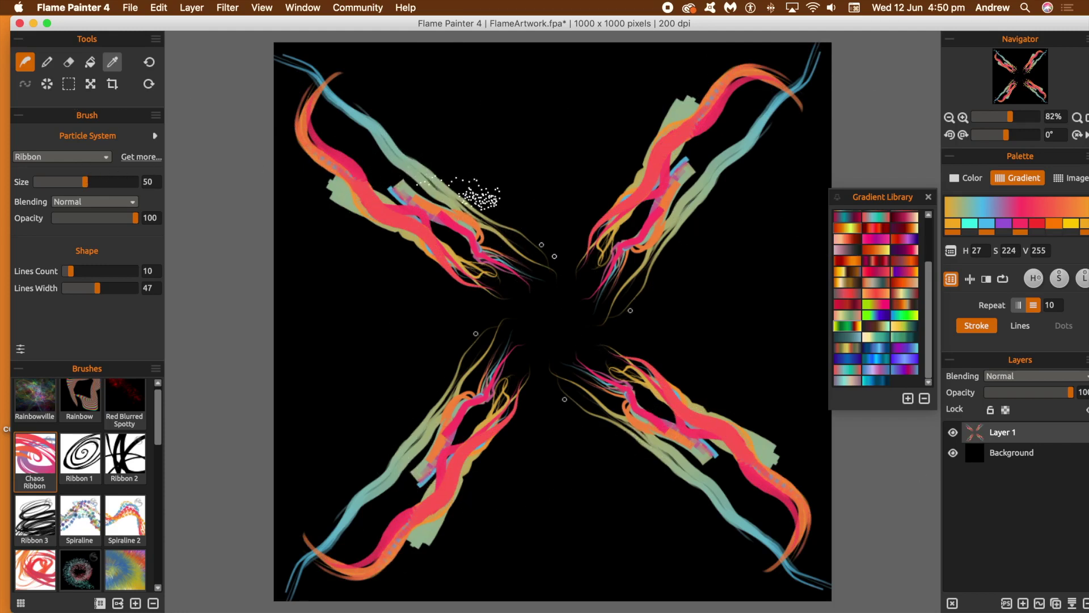
mouse_move(504, 216)
left_mouse_down()
mouse_move(350, 80)
mouse_move(230, 8)
mouse_move(254, 33)
left_mouse_up()
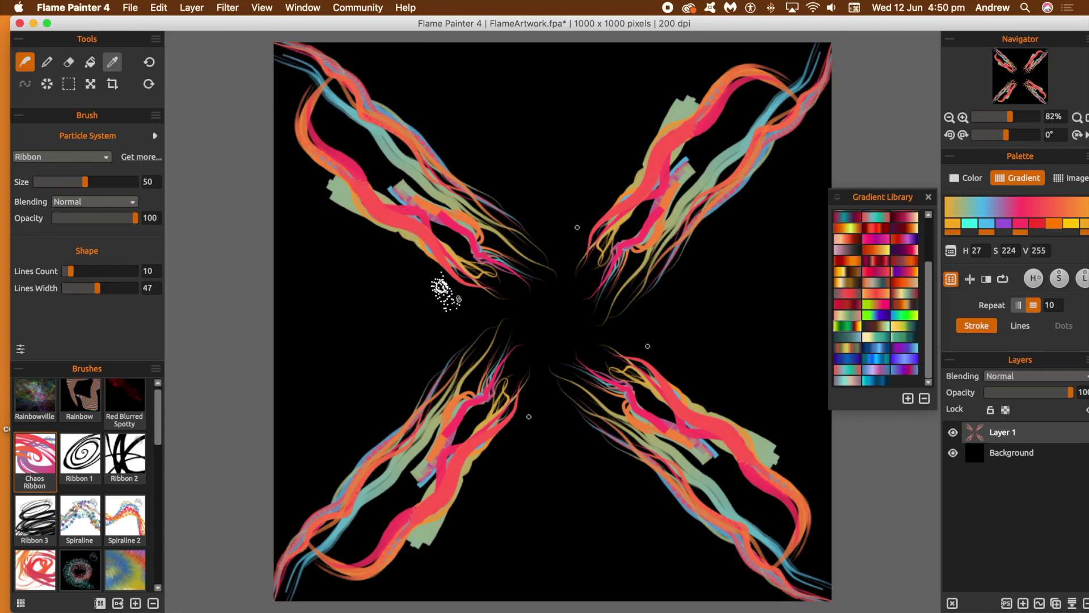
mouse_move(451, 292)
left_mouse_down()
mouse_move(265, 200)
mouse_move(185, 185)
mouse_move(287, 222)
mouse_move(413, 291)
mouse_move(447, 292)
mouse_move(291, 296)
mouse_move(251, 326)
mouse_move(287, 333)
mouse_move(416, 296)
mouse_move(511, 295)
mouse_move(299, 438)
mouse_move(255, 496)
mouse_move(241, 468)
mouse_move(422, 383)
mouse_move(511, 326)
mouse_move(298, 459)
mouse_move(236, 506)
left_mouse_up()
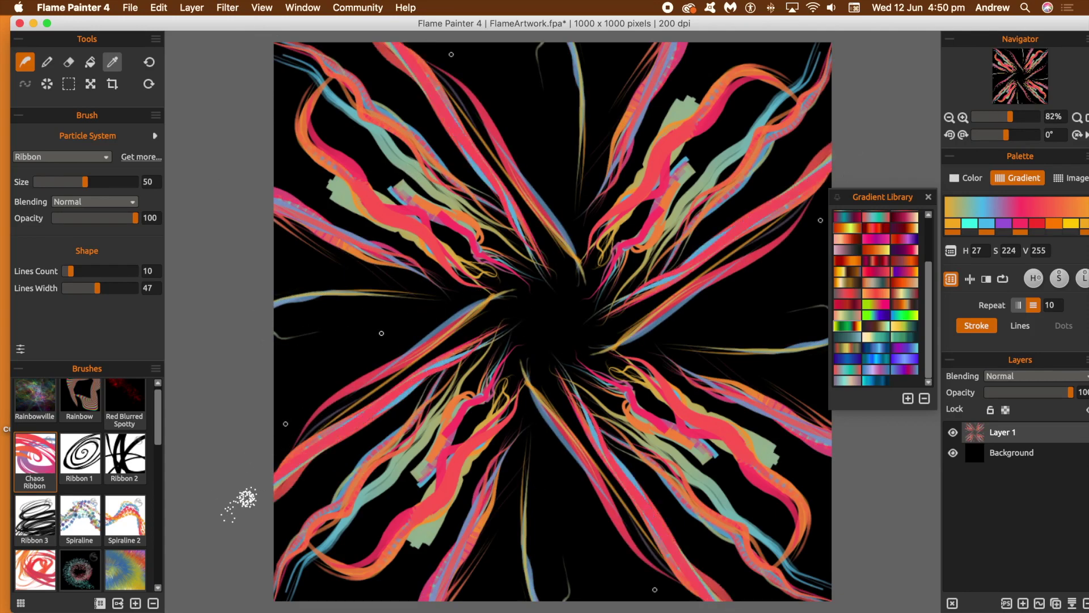
mouse_move(428, 311)
left_mouse_down()
mouse_move(265, 319)
mouse_move(271, 333)
left_mouse_up()
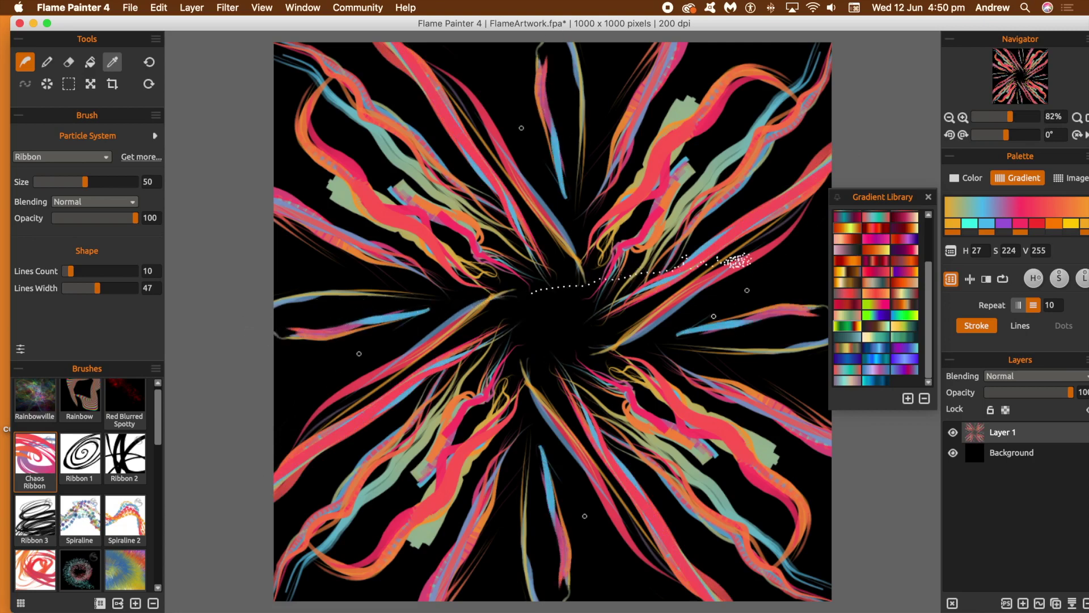
Step: Pick the bright red-to-magenta gradient from the Gradient Library and paint two ribbon strokes from the centre towards the right canvas edge
scroll(881, 232, "up", 5)
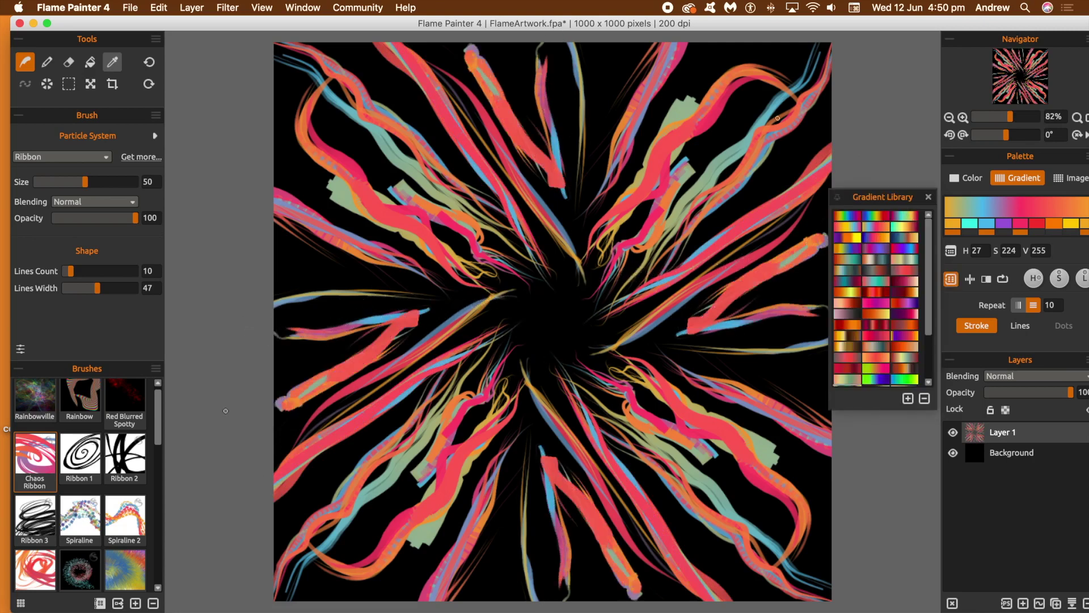
left_click(880, 248)
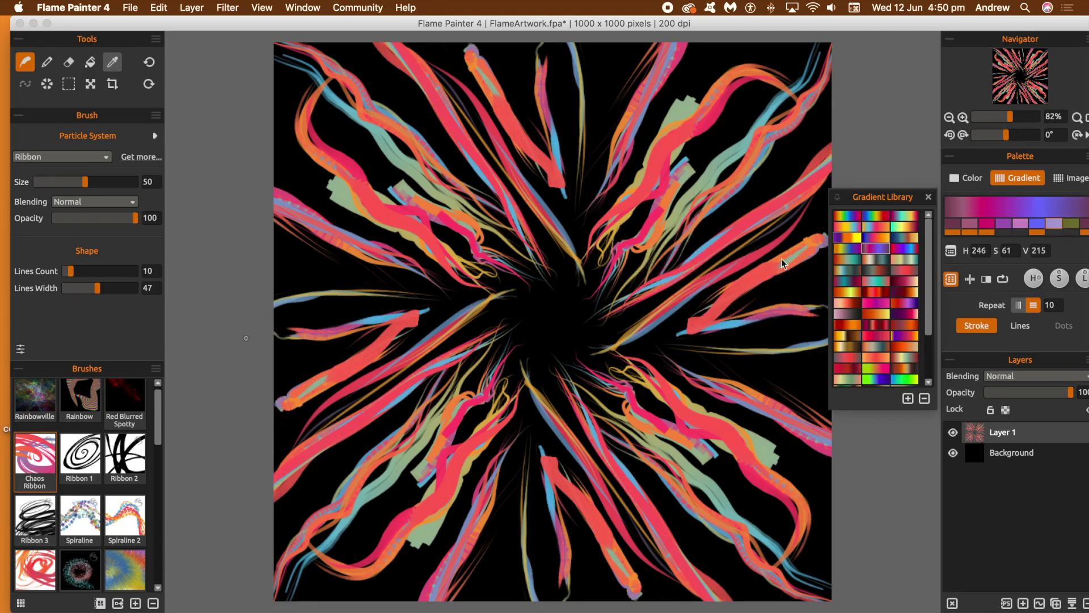
left_click(876, 282)
left_click(877, 292)
left_click(880, 315)
left_click(880, 326)
left_click(878, 338)
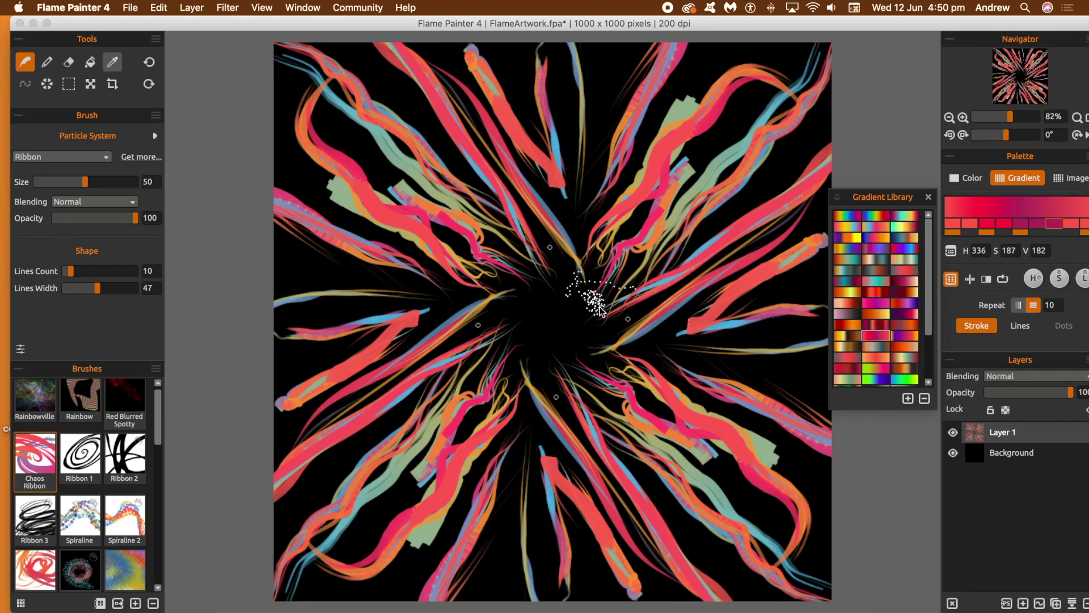
left_click_drag(590, 301, 873, 418)
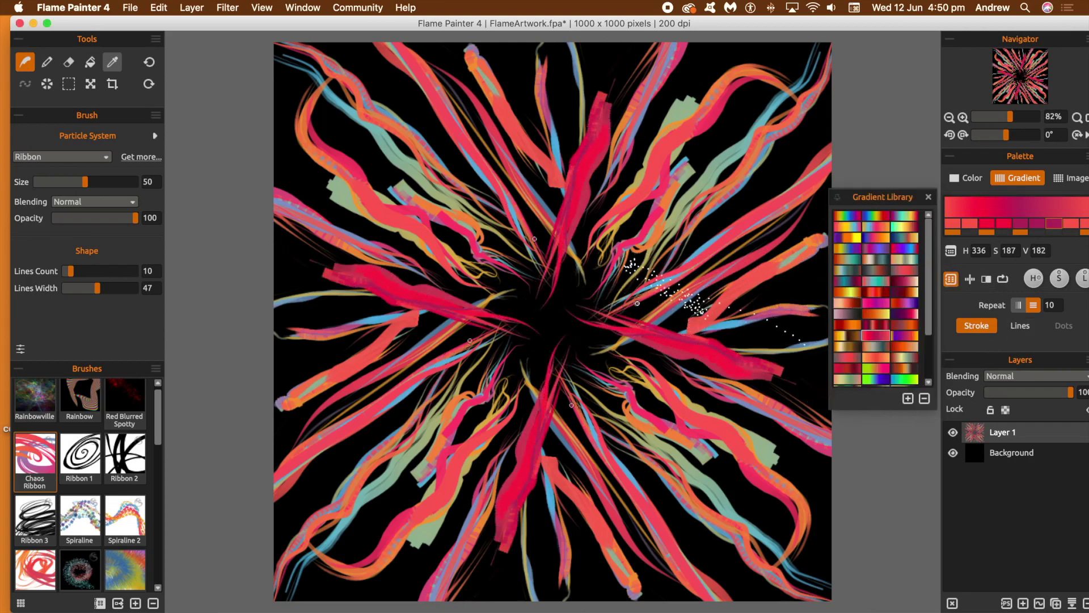
left_click_drag(658, 310, 875, 361)
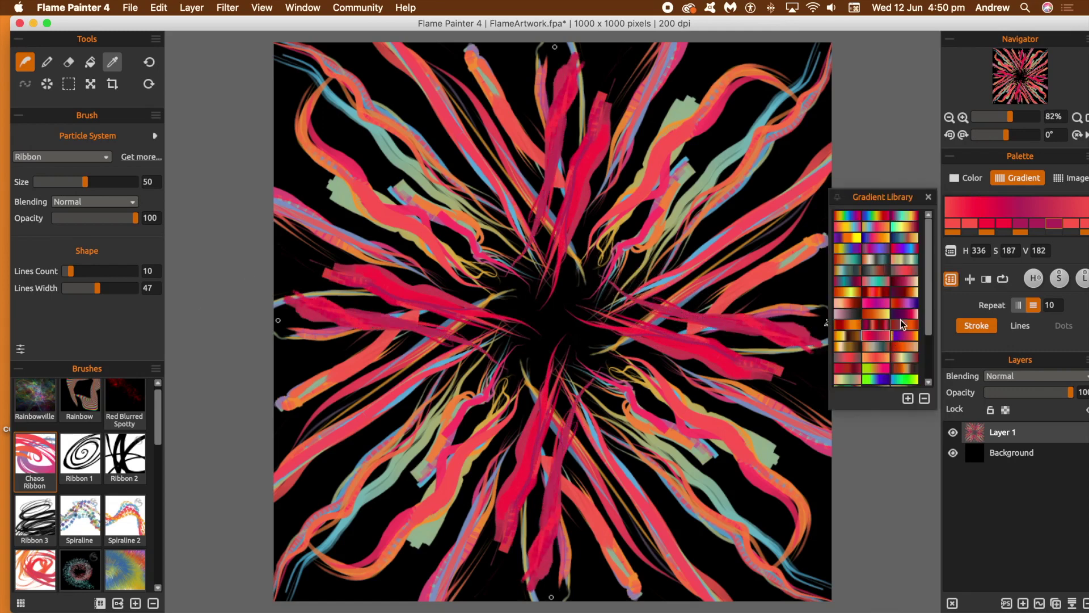
Step: Switch to the banded dark red gradient and paint three ribbon strokes from the centre out towards the canvas edges and corners
left_click(876, 325)
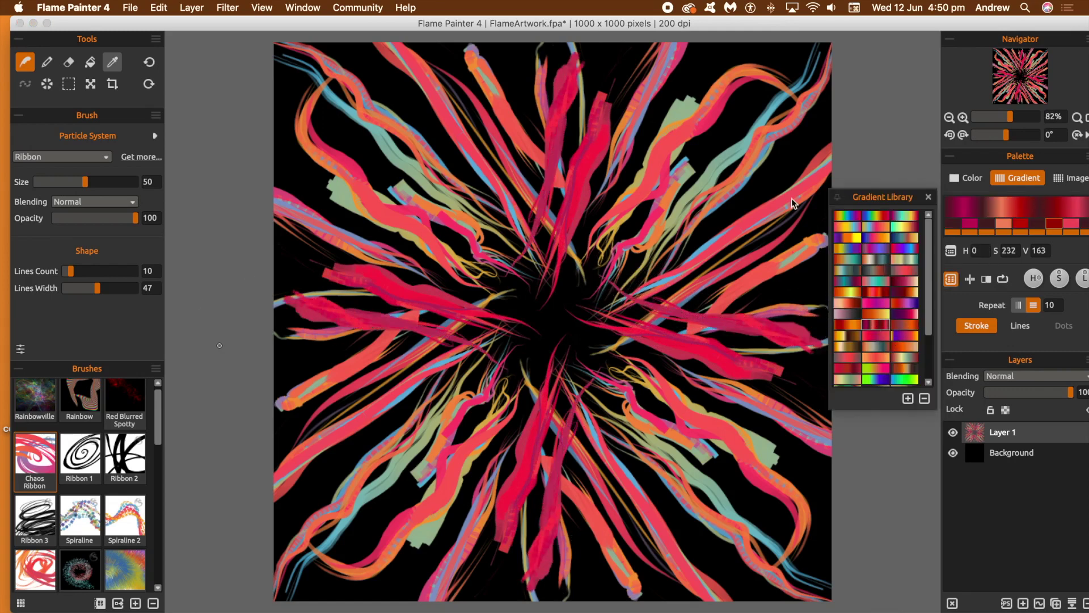
mouse_move(589, 340)
left_mouse_down()
mouse_move(658, 362)
mouse_move(854, 498)
left_mouse_up()
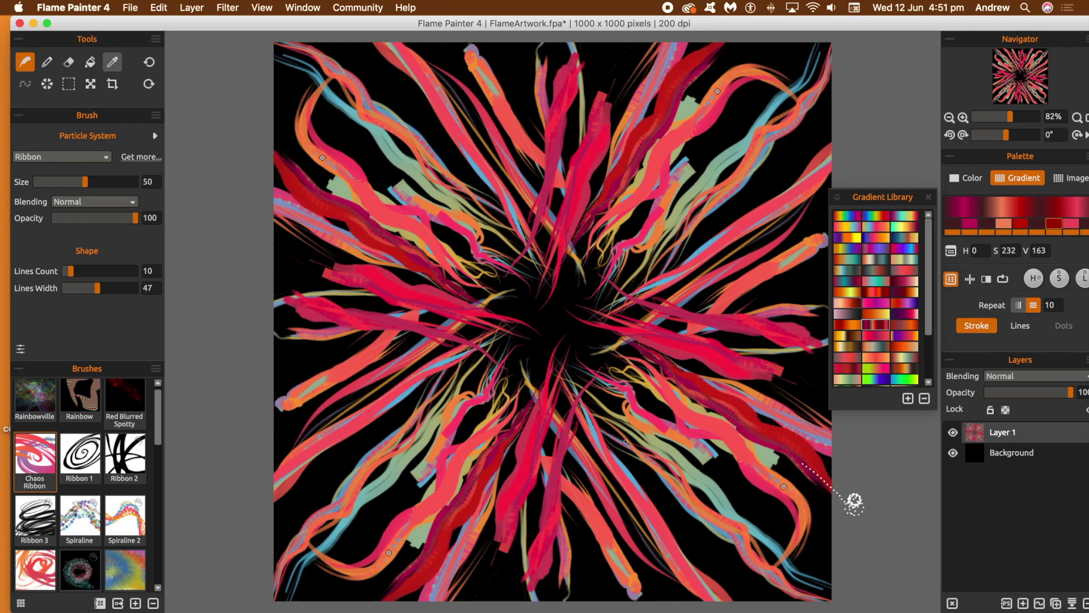
mouse_move(590, 386)
left_mouse_down()
mouse_move(652, 448)
mouse_move(689, 512)
mouse_move(737, 531)
mouse_move(760, 574)
mouse_move(821, 581)
left_mouse_up()
left_click_drag(491, 370, 262, 515)
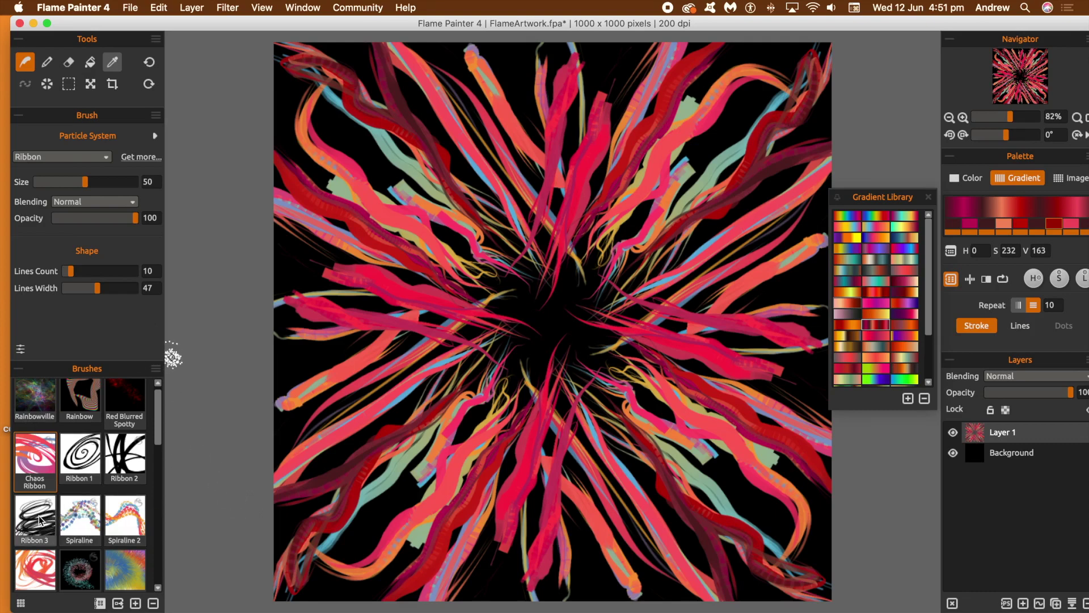
Step: Try the Flowing 2 brush with a stroke from the centre towards the upper left, and undo it
left_click_drag(155, 413, 162, 498)
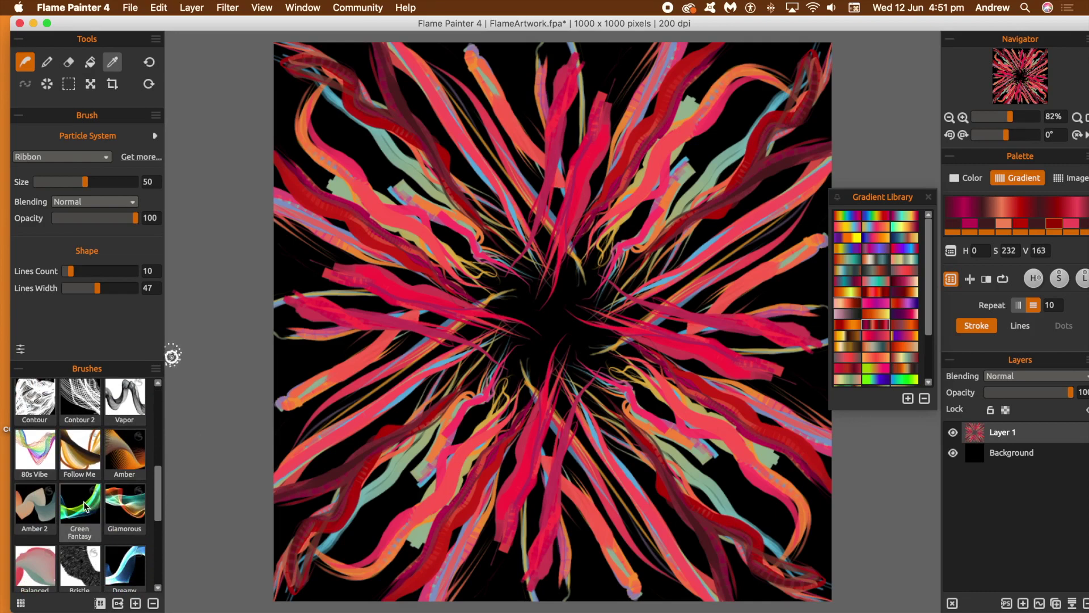
left_click(45, 151)
left_click(44, 144)
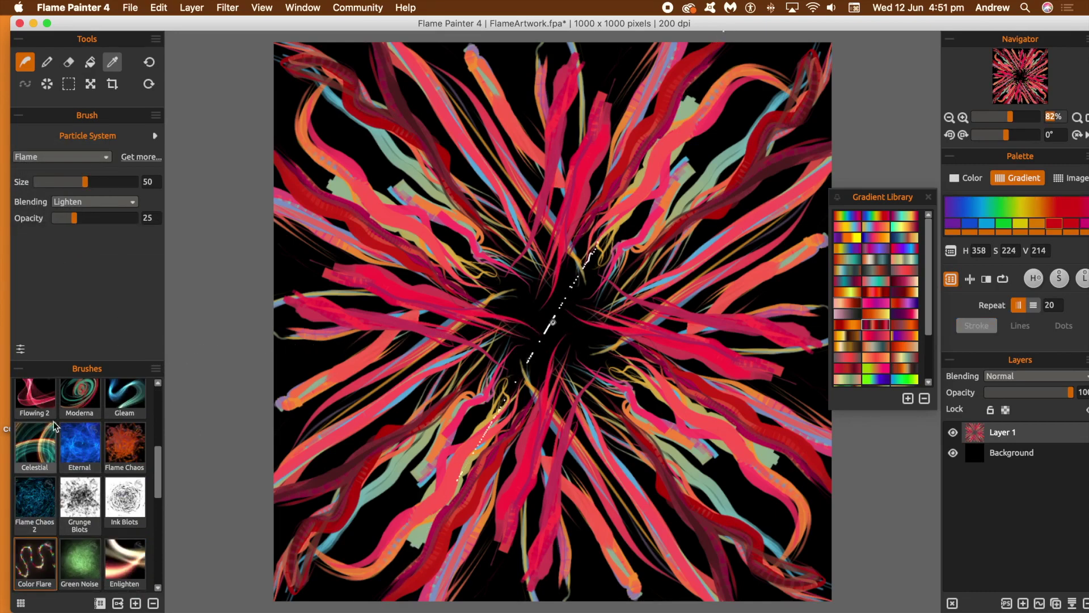
left_click(35, 397)
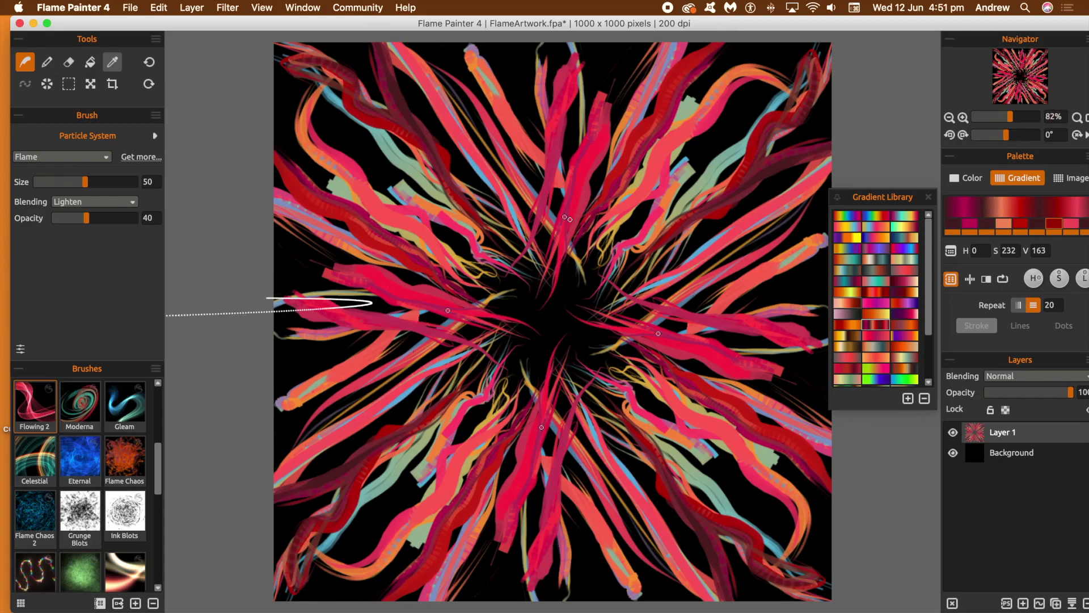
mouse_move(527, 282)
left_mouse_down()
mouse_move(453, 264)
mouse_move(433, 237)
mouse_move(327, 182)
left_mouse_up()
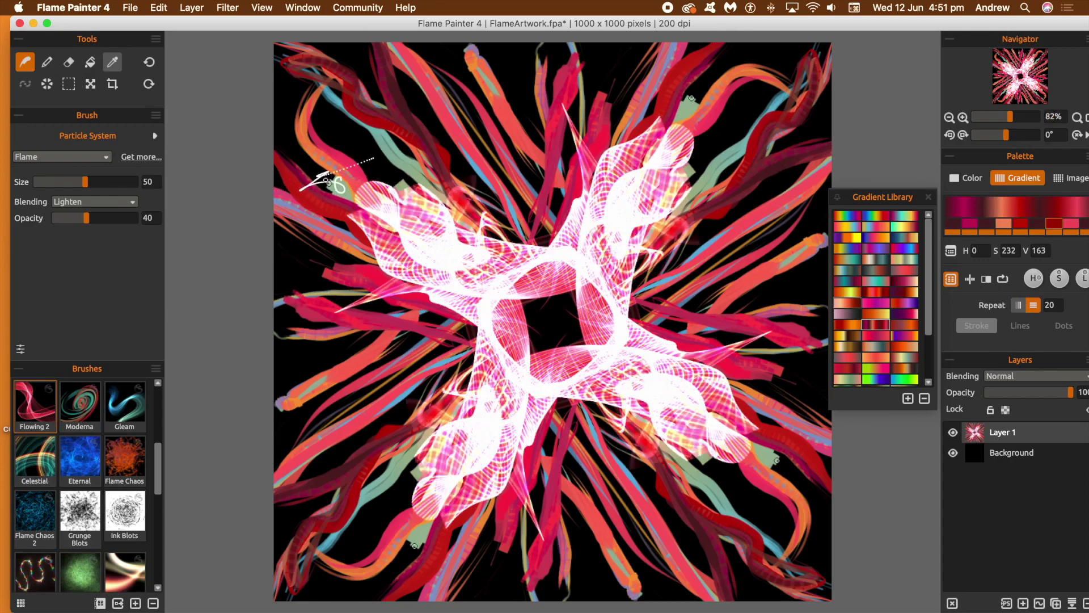
key("super+z")
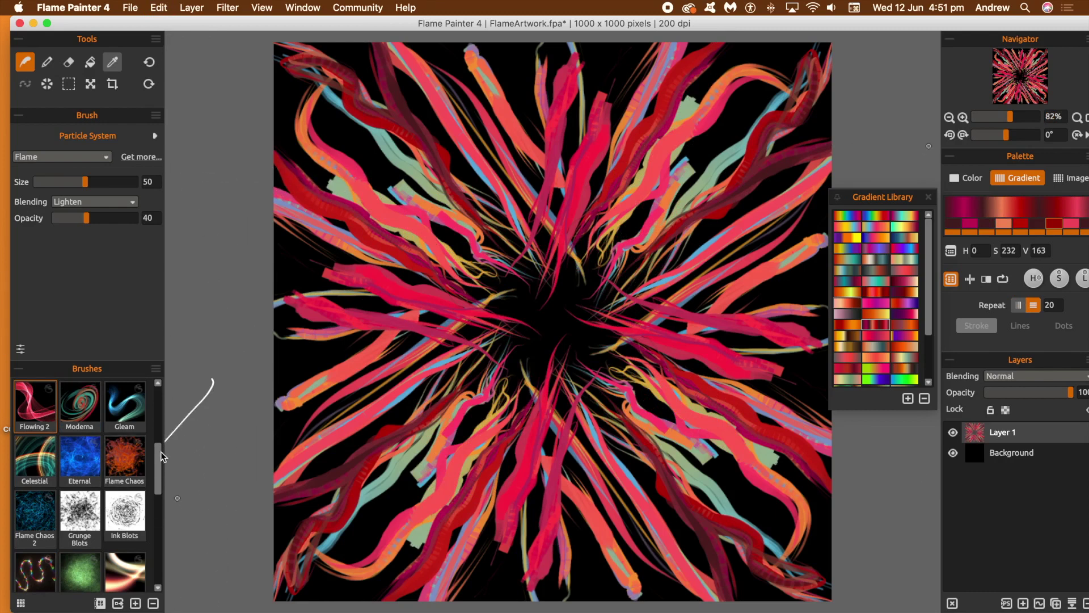
Step: Paint a stroke with the Purple Tangle brush from left of the centre out to the left canvas edge
scroll(160, 455, "up", 5)
left_click(36, 408)
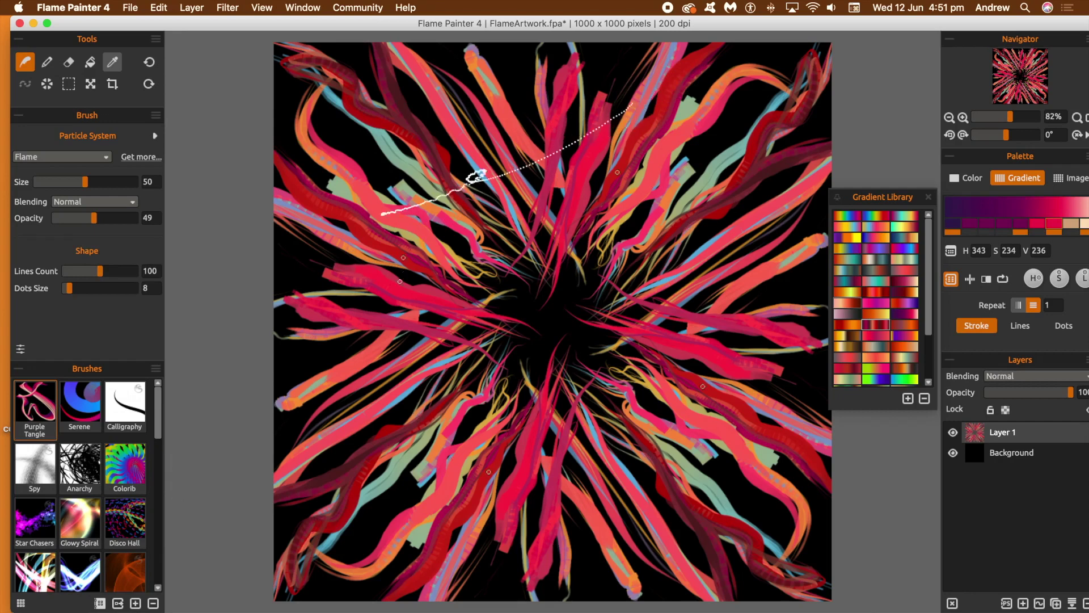
mouse_move(423, 285)
left_mouse_down()
mouse_move(469, 291)
mouse_move(423, 250)
mouse_move(288, 205)
left_mouse_up()
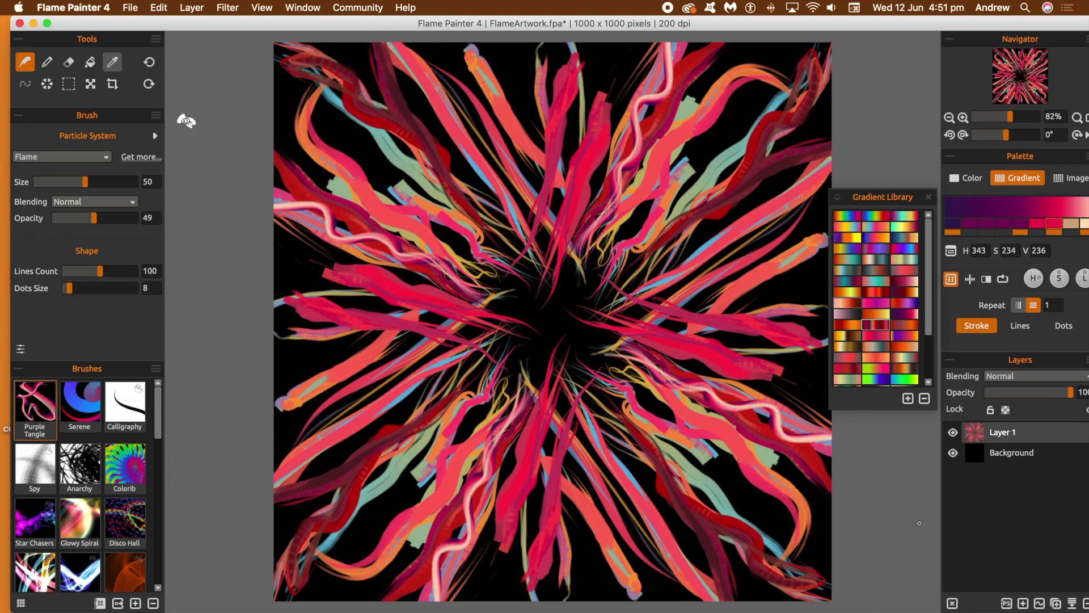
Step: Discard the current artwork without saving and create a new 1000 x 1000 pixel artwork at 200 DPI with a black background
left_click(122, 12)
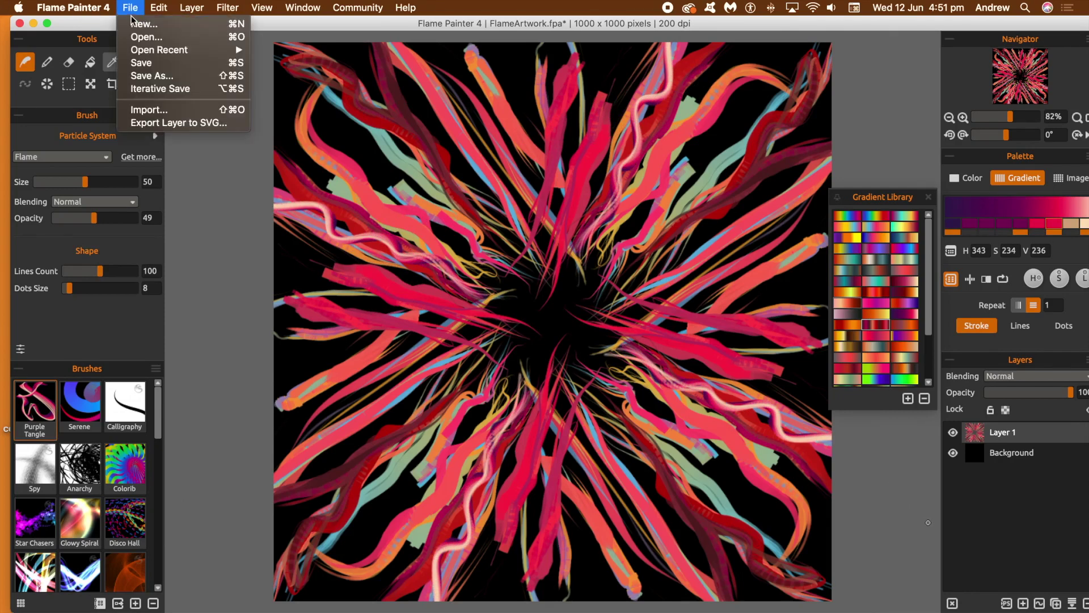
left_click(134, 20)
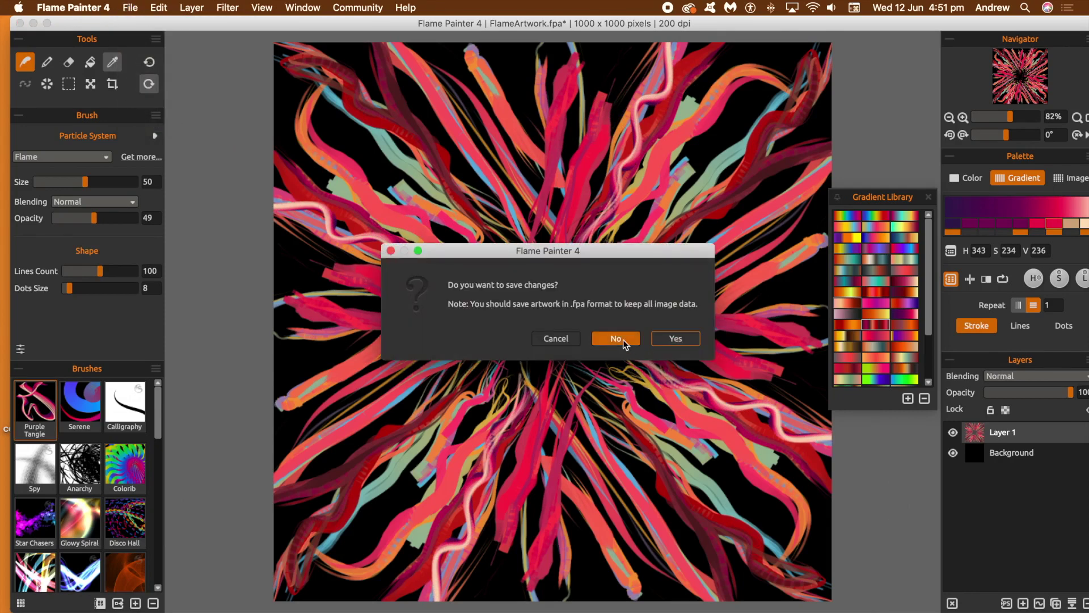
left_click(616, 339)
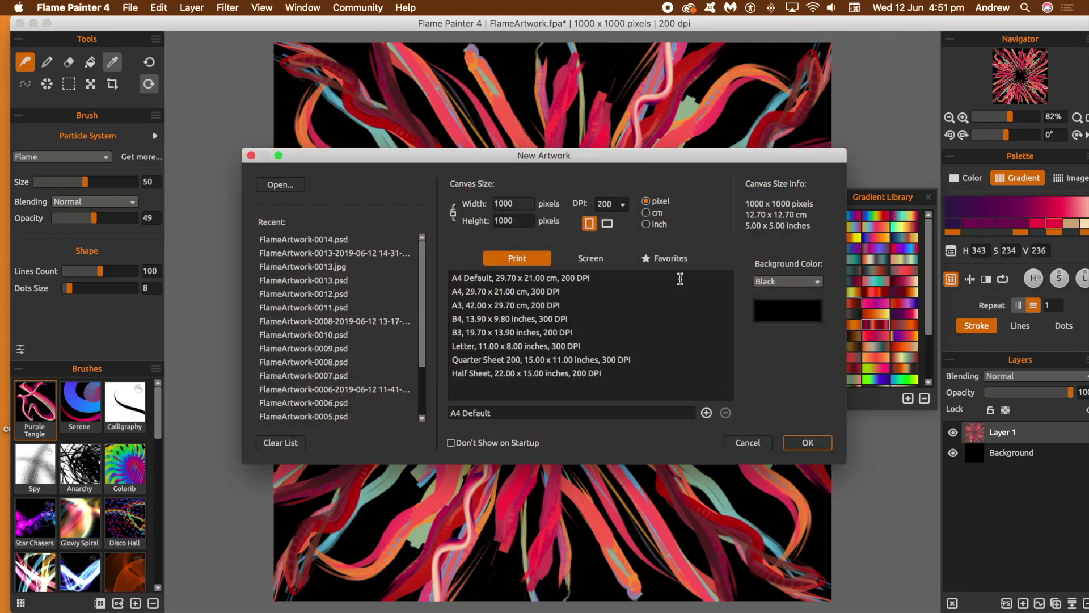
left_click(816, 445)
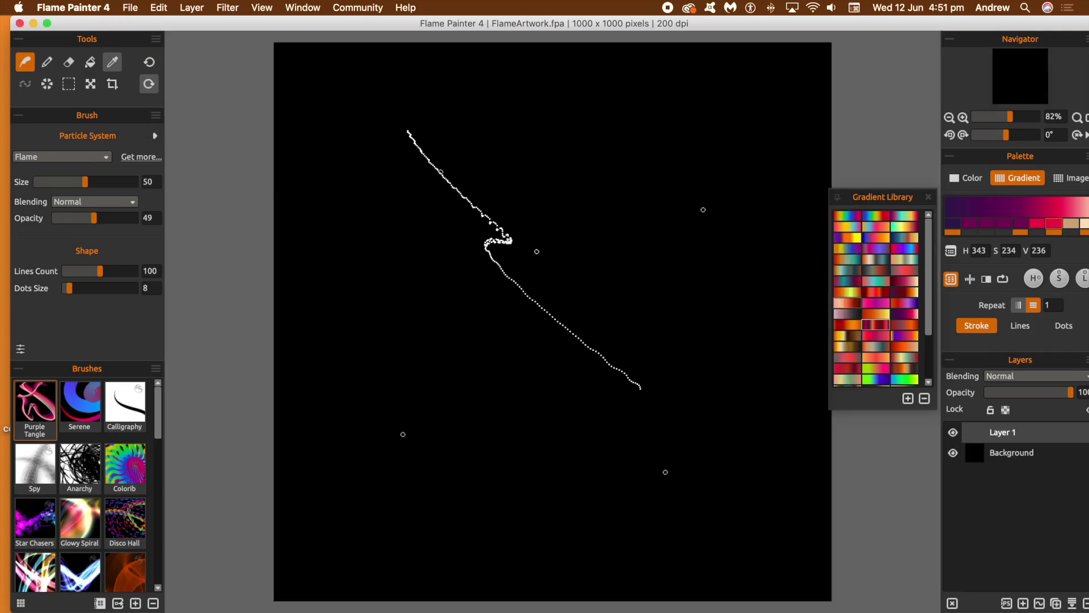
Step: Paint a long looping stroke, a zigzag coil and a curved line with the Purple Tangle brush between the centre and the upper-left corner
mouse_move(552, 257)
left_mouse_down()
mouse_move(490, 208)
mouse_move(372, 141)
mouse_move(320, 62)
left_mouse_up()
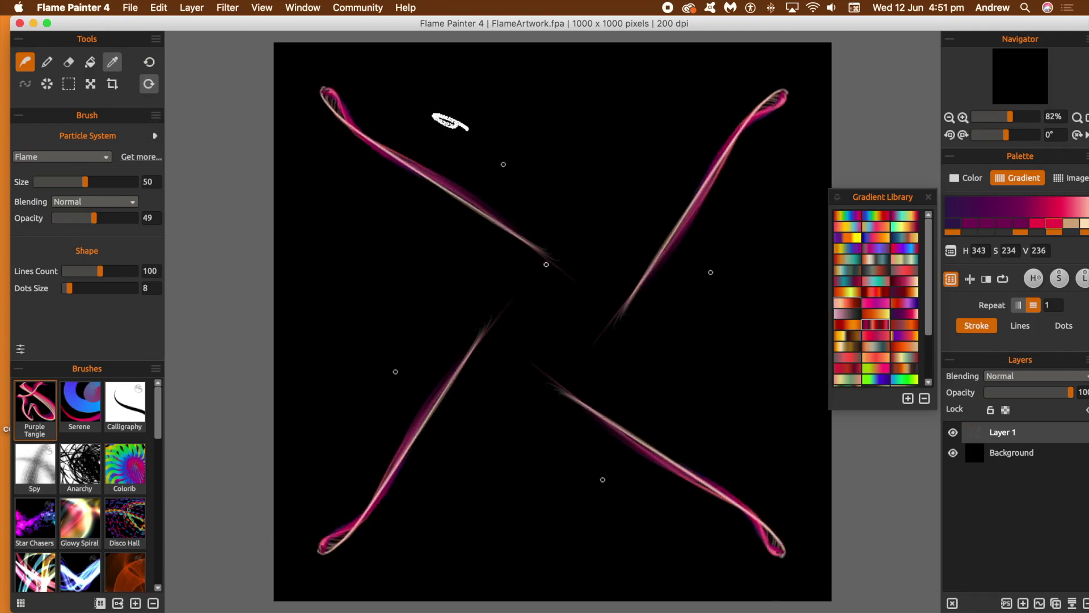
mouse_move(549, 268)
left_mouse_down()
mouse_move(550, 278)
mouse_move(394, 214)
mouse_move(344, 163)
left_mouse_up()
mouse_move(522, 244)
left_mouse_down()
mouse_move(530, 250)
mouse_move(498, 221)
mouse_move(469, 229)
left_mouse_up()
mouse_move(471, 192)
left_mouse_down()
mouse_move(430, 206)
mouse_move(436, 166)
mouse_move(405, 190)
mouse_move(383, 147)
mouse_move(356, 161)
mouse_move(337, 134)
mouse_move(343, 119)
mouse_move(443, 237)
mouse_move(562, 301)
mouse_move(555, 349)
mouse_move(539, 340)
mouse_move(548, 425)
mouse_move(590, 554)
mouse_move(534, 391)
left_mouse_up()
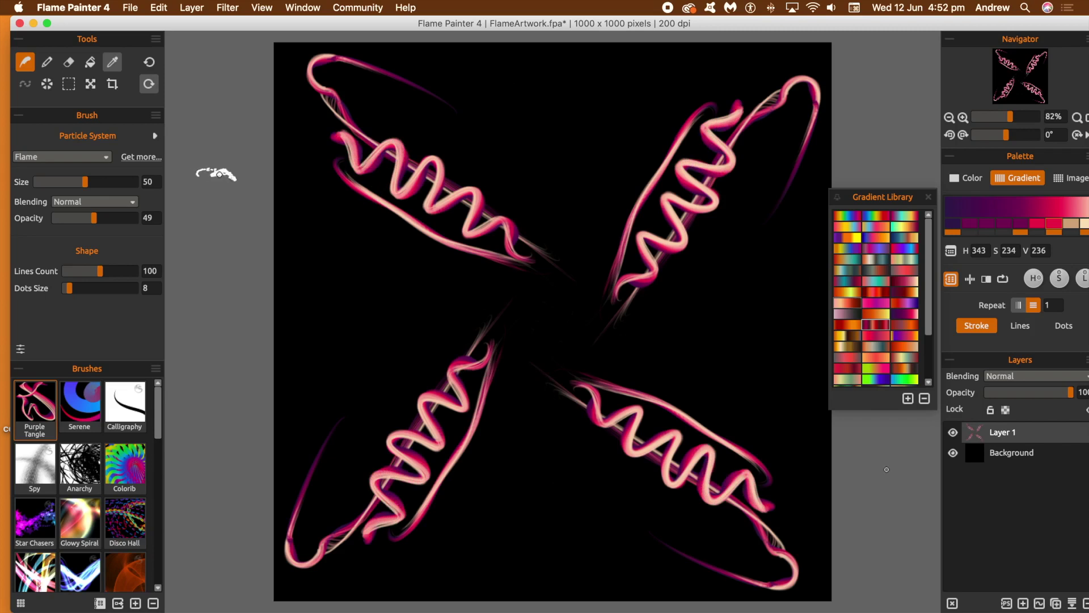
Step: Set the rotational symmetry to 8 and paint curving strokes from near the centre out towards the canvas edges
left_click(47, 85)
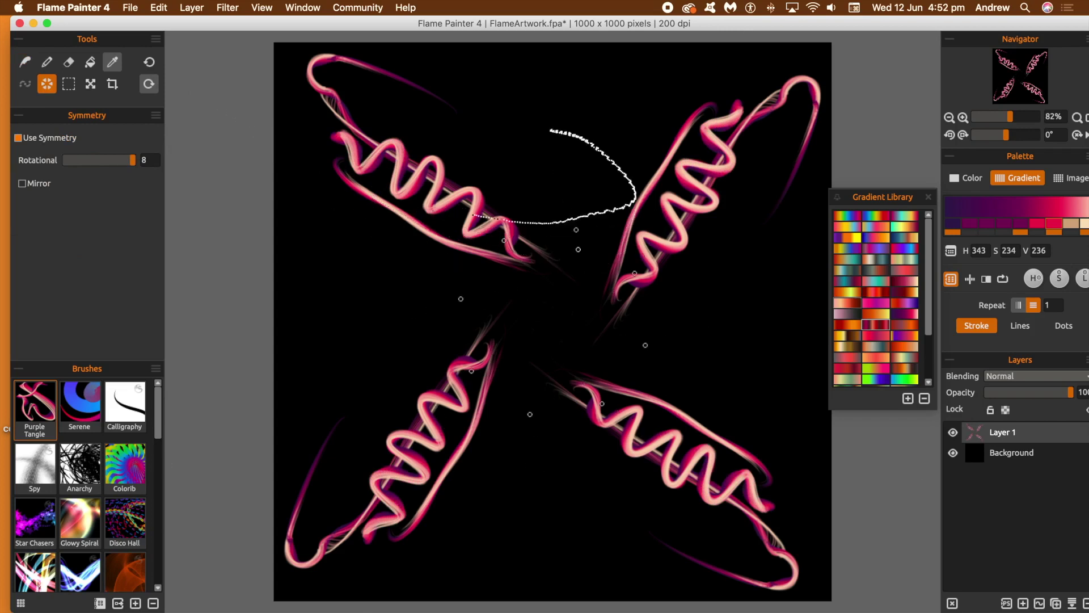
key("b")
mouse_move(563, 256)
left_mouse_down()
mouse_move(564, 203)
mouse_move(530, 189)
mouse_move(539, 163)
mouse_move(458, 128)
mouse_move(449, 100)
mouse_move(468, 71)
mouse_move(558, 66)
mouse_move(543, 84)
mouse_move(588, 142)
mouse_move(602, 220)
mouse_move(610, 98)
mouse_move(631, 39)
mouse_move(666, 54)
mouse_move(648, 112)
mouse_move(829, 189)
left_mouse_up()
Step: Switch the palette to a solid red (H 0, S 177, V 219) and paint a twisted stroke outward from the upper left of the centre
left_click(837, 282)
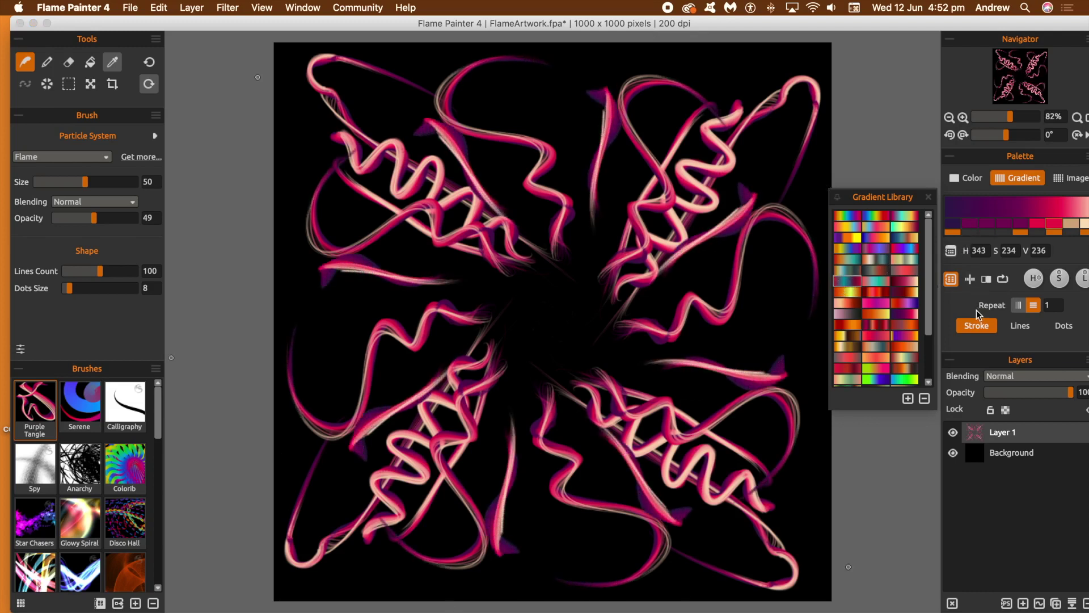
left_click(973, 179)
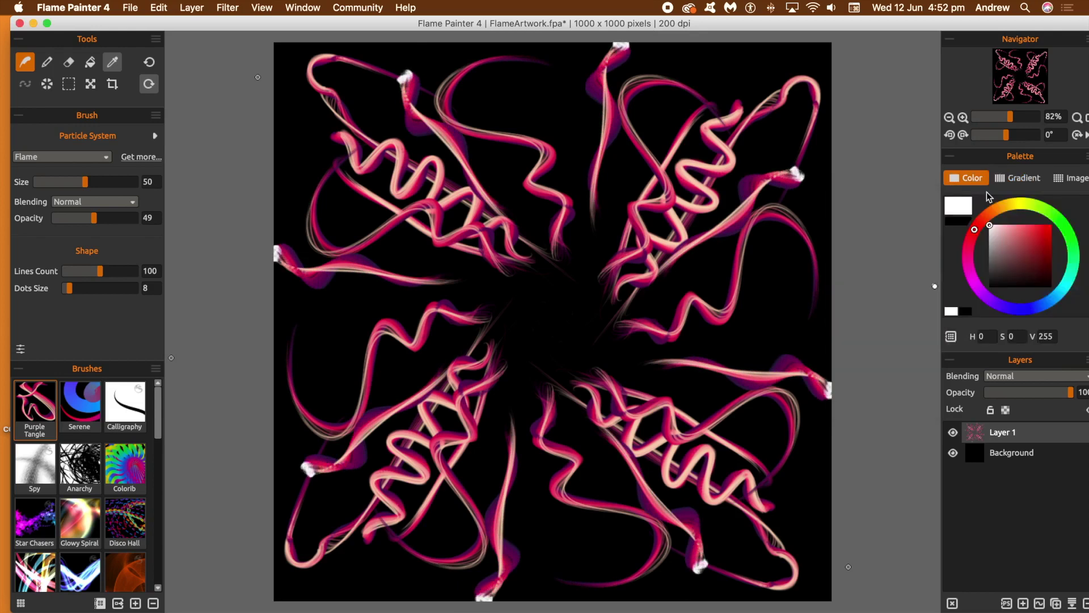
left_click_drag(1030, 242, 1033, 233)
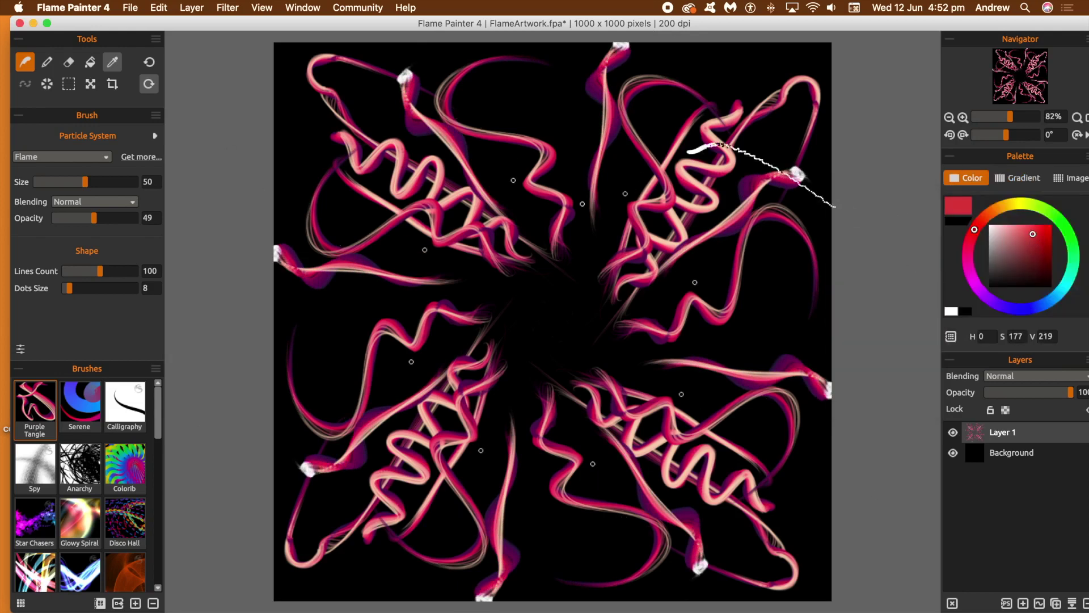
mouse_move(511, 188)
left_mouse_down()
mouse_move(496, 156)
mouse_move(415, 114)
mouse_move(409, 73)
left_mouse_up()
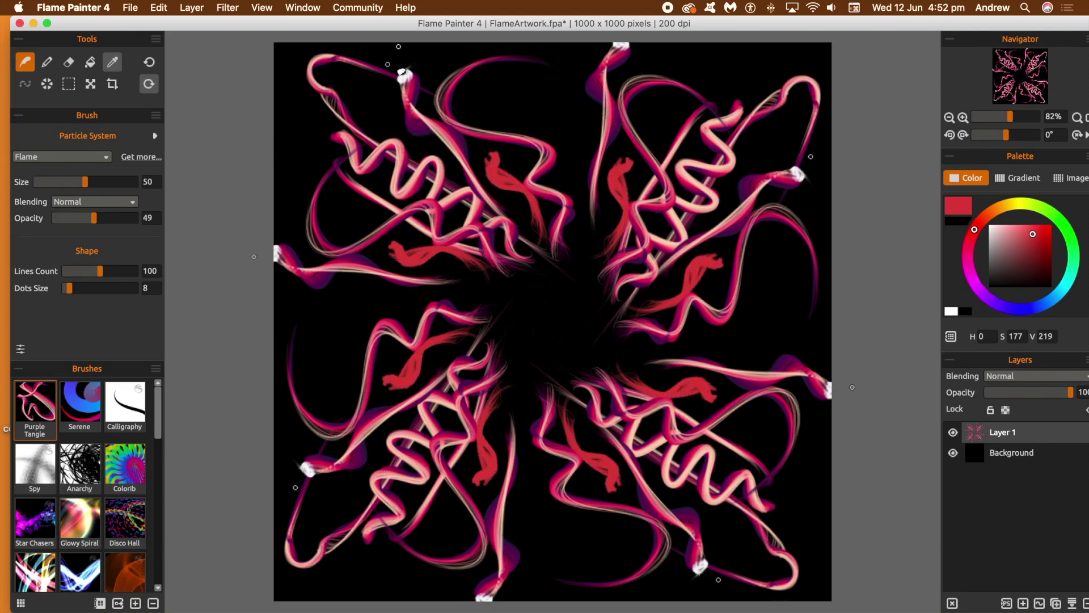
Step: Paint further wavy strokes around the centre in solid yellow, green (H 128), blue (H 208) and purple (H 288)
left_click(1008, 203)
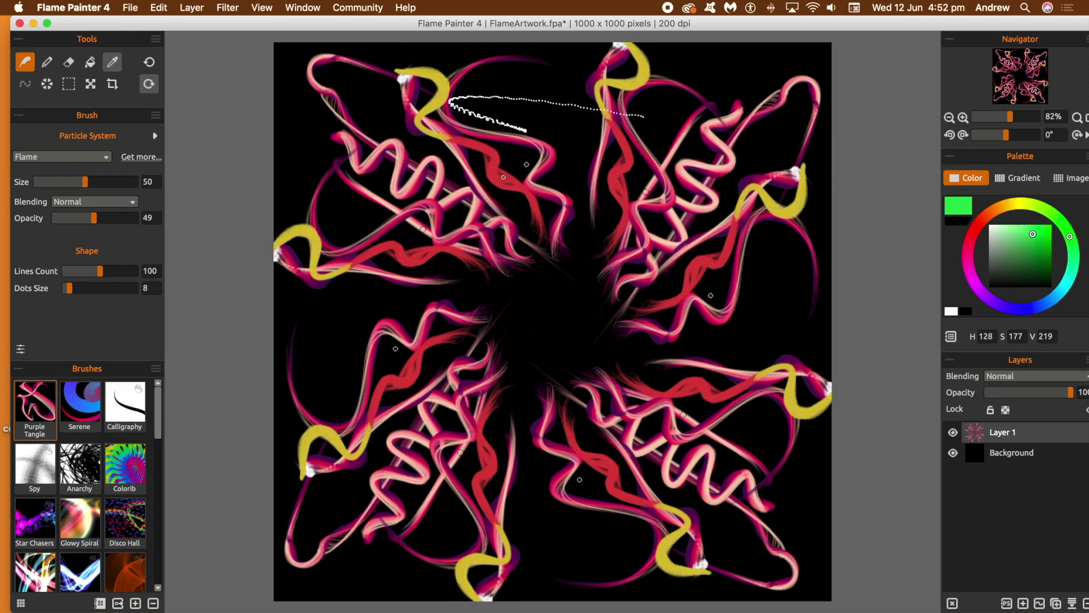
left_click_drag(527, 227, 503, 218)
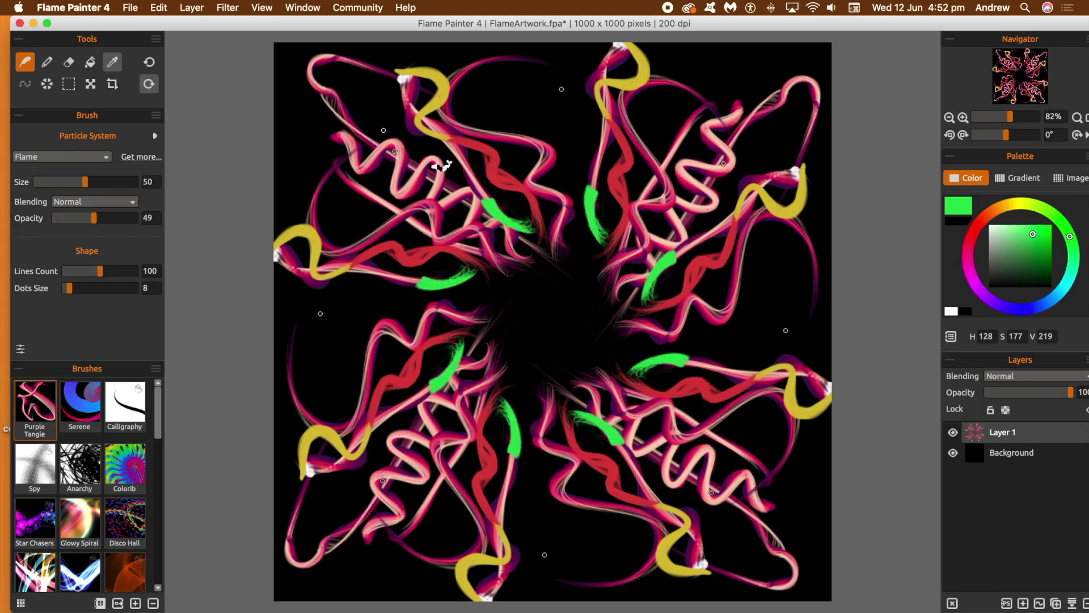
left_click(1048, 300)
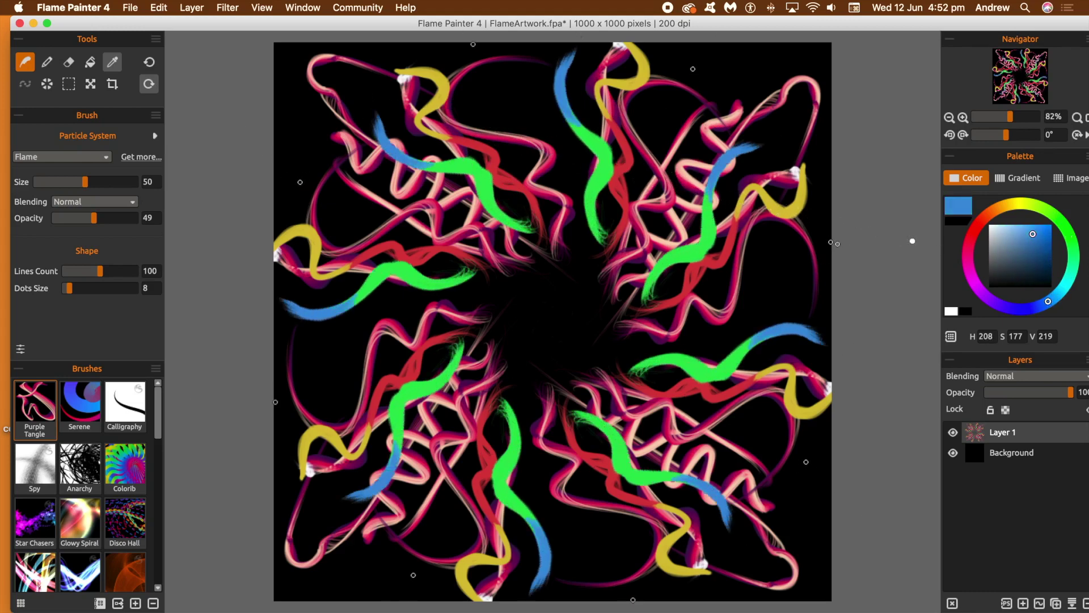
left_click(977, 293)
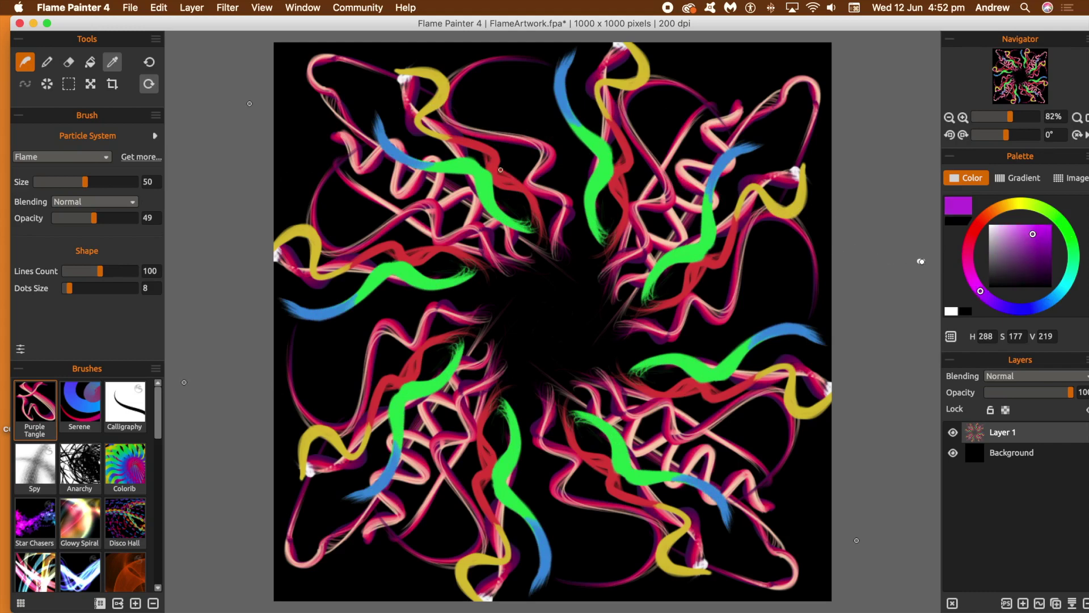
mouse_move(413, 186)
left_mouse_down()
mouse_move(334, 147)
mouse_move(356, 110)
mouse_move(472, 144)
left_mouse_up()
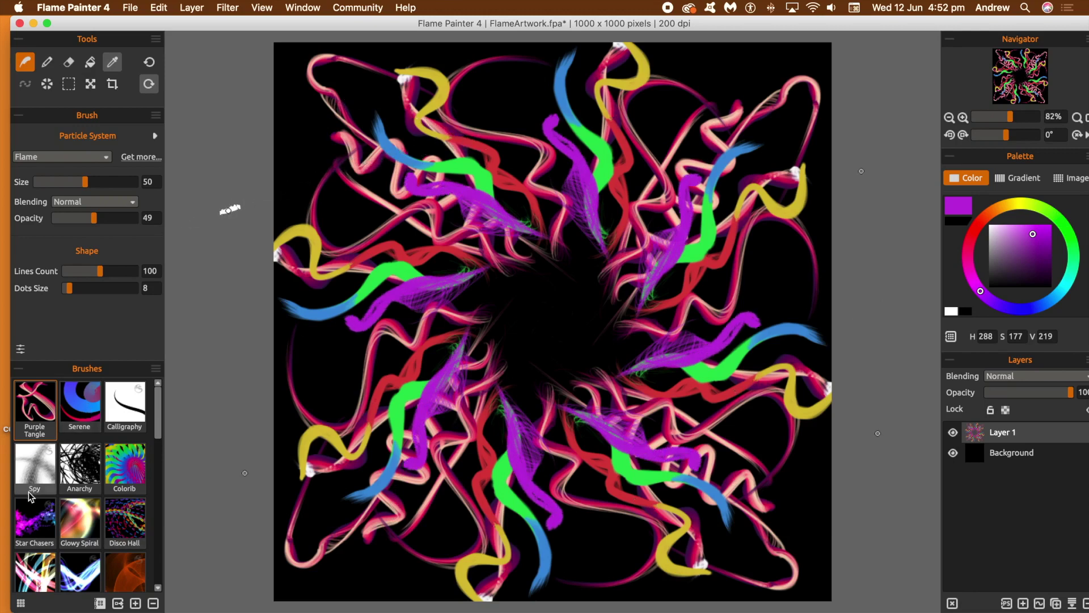
Step: Switch to the Glowy Spiral brush and paint bright flares at the outer ends of the purple strokes plus a faint stroke near the upper edge
left_click(77, 519)
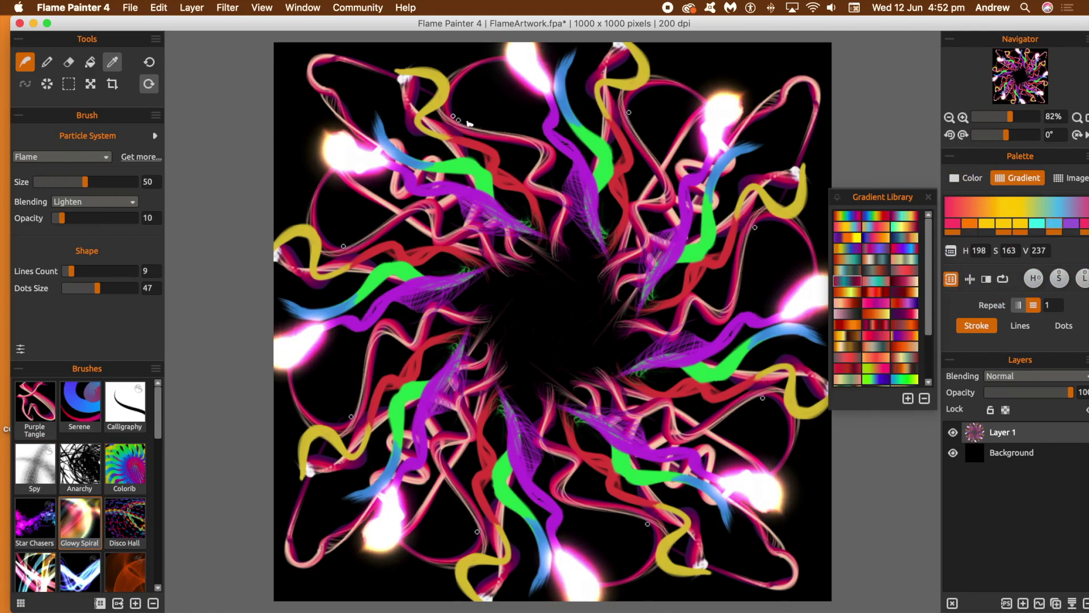
left_click_drag(467, 109, 514, 125)
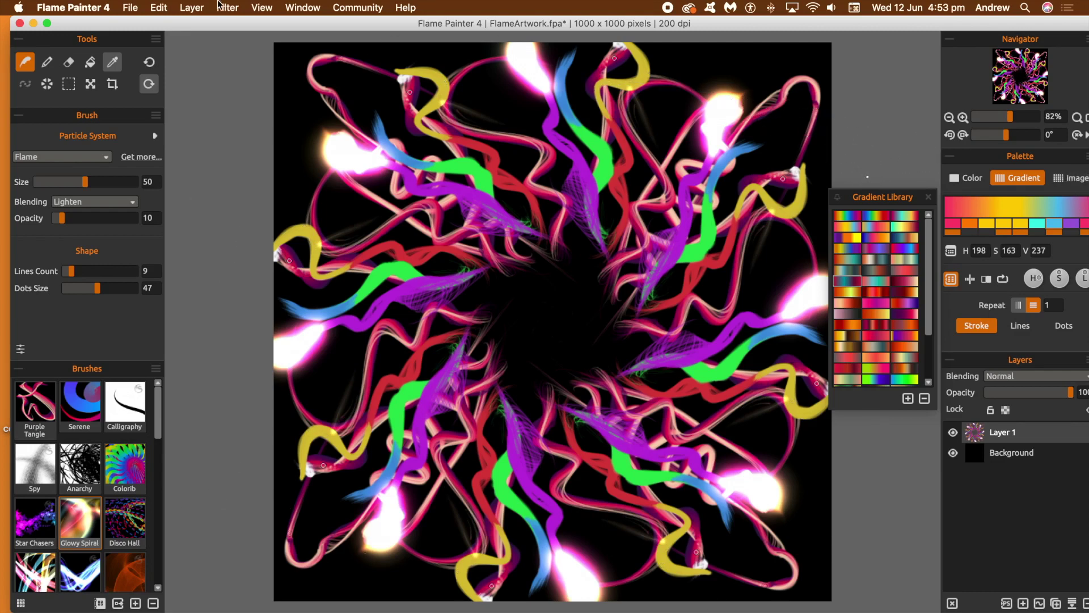
Step: Discard the rotational artwork without saving and create another 1000 x 1000 pixel artwork at 200 DPI with a black background
left_click(130, 8)
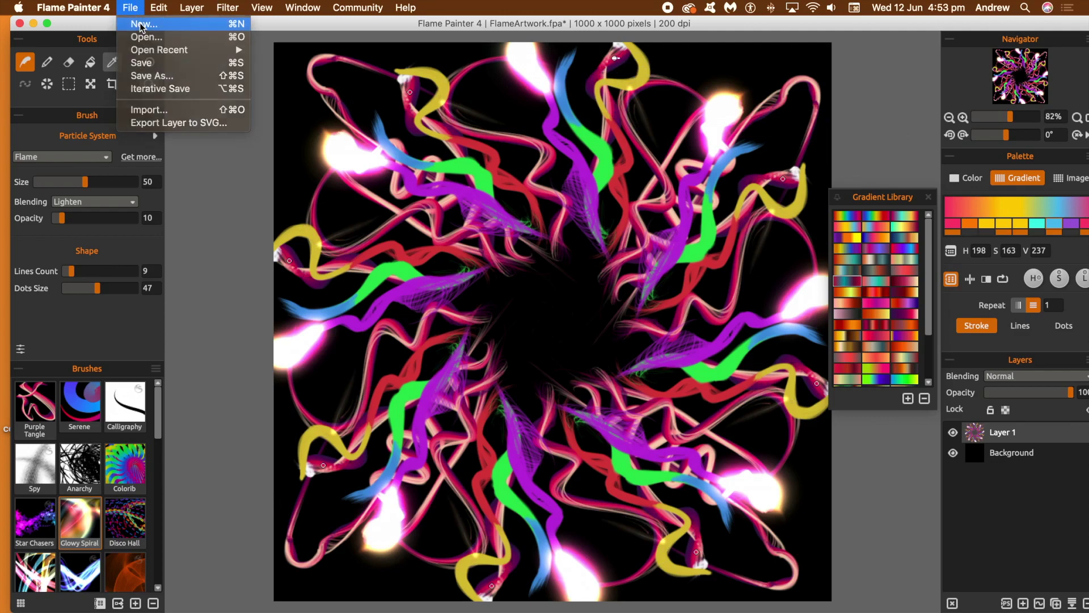
left_click(136, 22)
left_click(617, 329)
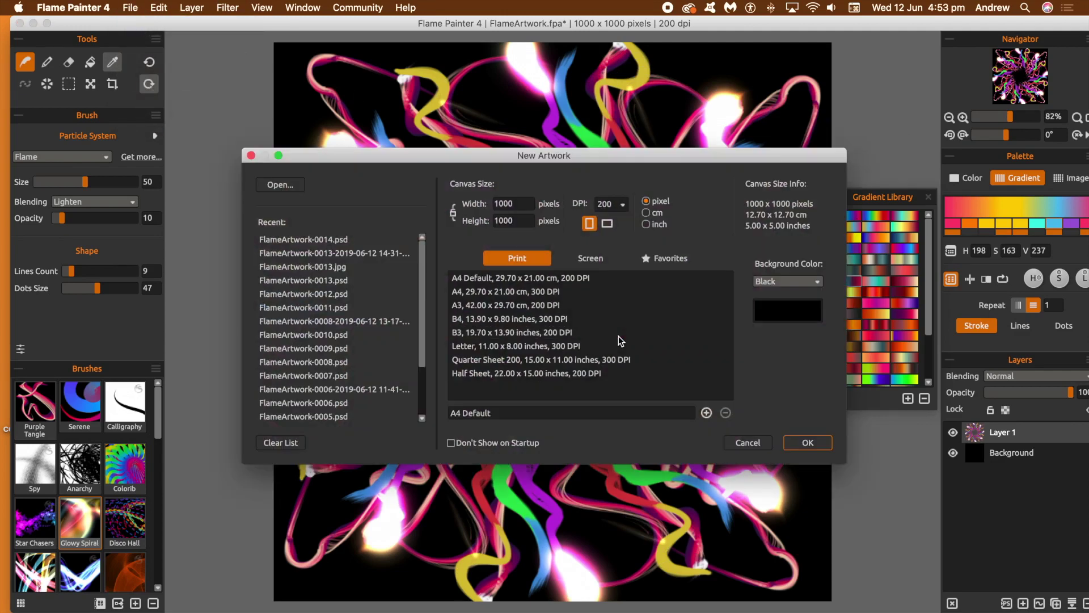
left_click(807, 443)
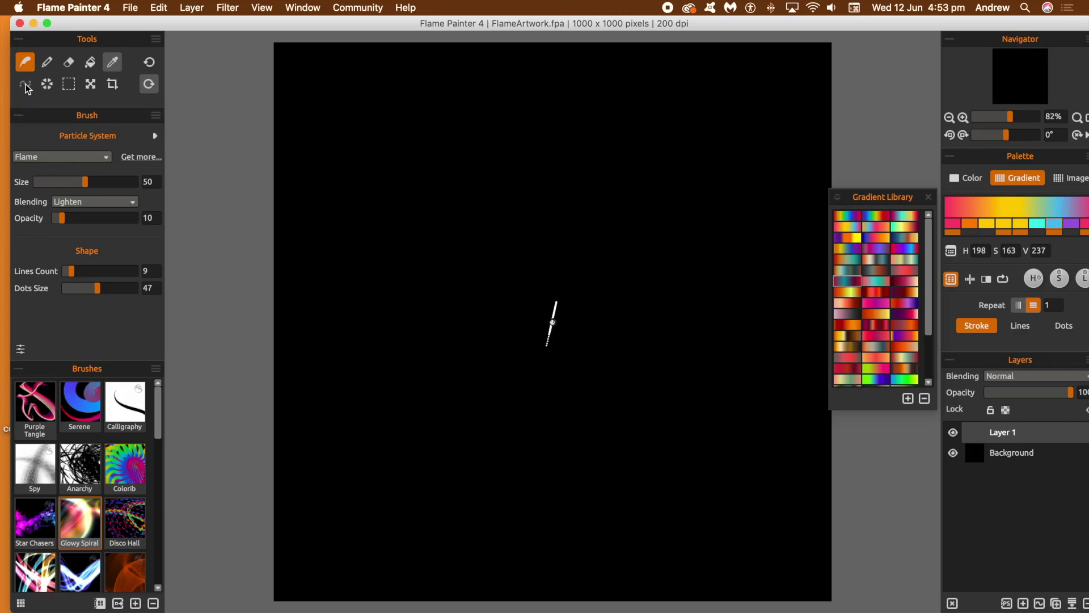
Step: Set the rotational symmetry to 2 with Mirror on and paint glowing curves around the outer part of the canvas
left_click(47, 86)
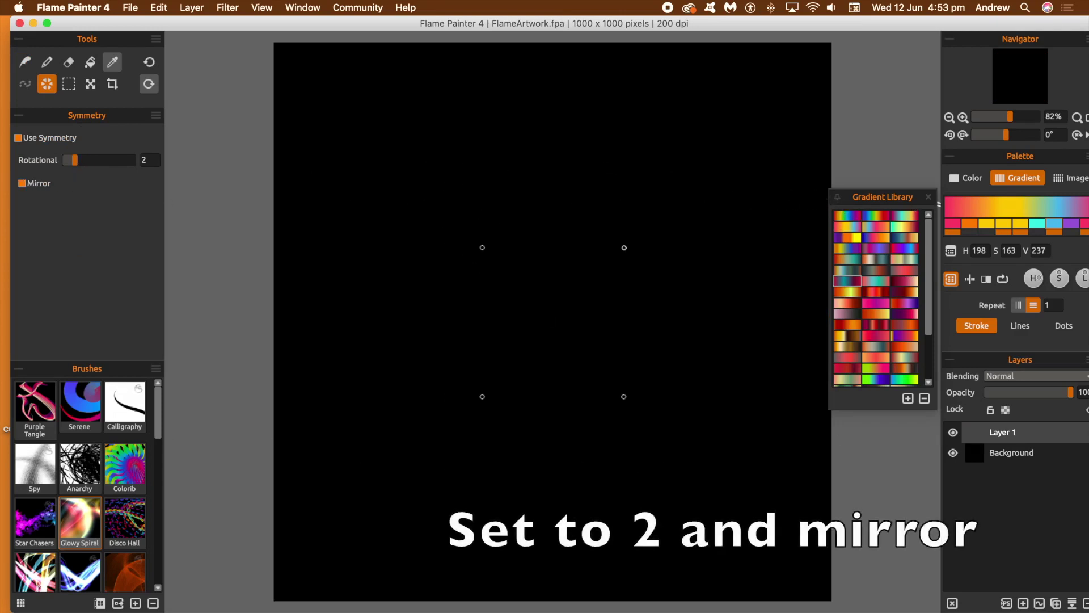
key("b")
mouse_move(710, 258)
left_mouse_down()
mouse_move(720, 193)
mouse_move(673, 172)
mouse_move(592, 166)
mouse_move(605, 135)
mouse_move(472, 59)
mouse_move(472, 105)
left_mouse_up()
mouse_move(370, 146)
left_mouse_down()
mouse_move(385, 114)
mouse_move(341, 112)
mouse_move(347, 100)
mouse_move(292, 67)
mouse_move(292, 51)
mouse_move(347, 136)
mouse_move(345, 155)
mouse_move(275, 114)
mouse_move(292, 106)
mouse_move(309, 137)
mouse_move(362, 173)
mouse_move(367, 261)
mouse_move(417, 305)
left_mouse_up()
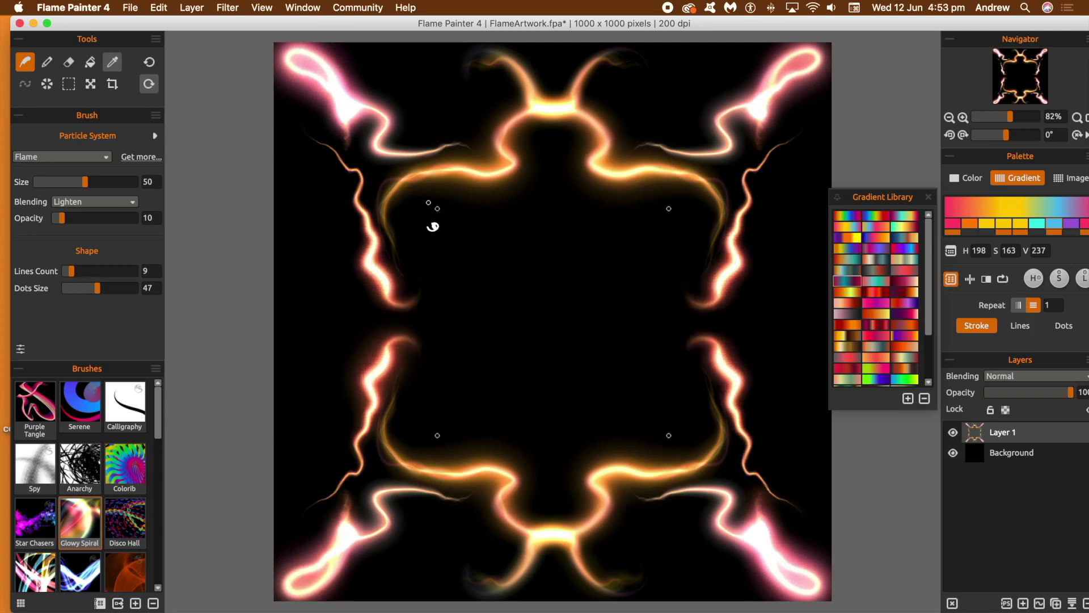
Step: Paint glowing Glowy Spiral curves around the canvas centre and a bright band from there out to the left edge
mouse_move(429, 245)
left_mouse_down()
mouse_move(445, 386)
mouse_move(477, 426)
mouse_move(523, 439)
mouse_move(555, 415)
mouse_move(476, 340)
mouse_move(487, 267)
mouse_move(512, 255)
left_mouse_up()
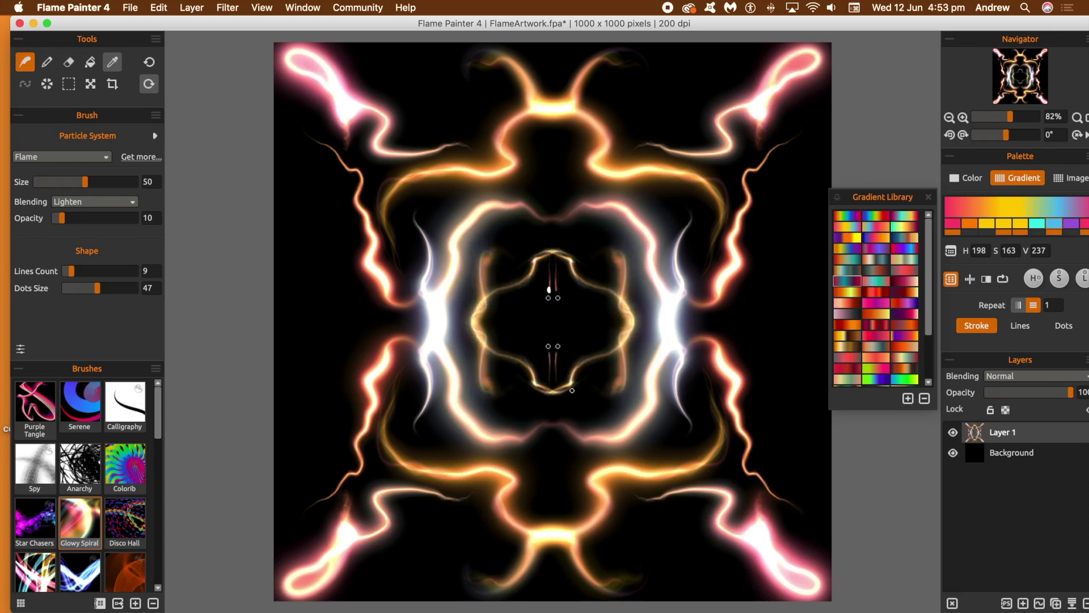
mouse_move(513, 307)
left_mouse_down()
mouse_move(450, 323)
mouse_move(295, 304)
mouse_move(272, 216)
mouse_move(323, 205)
left_mouse_up()
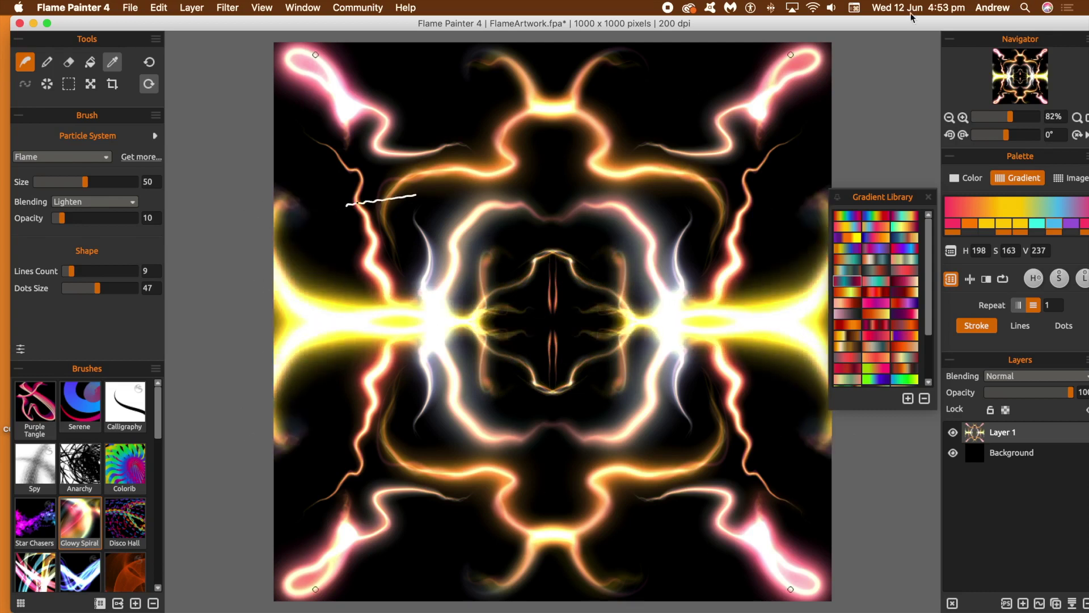
Step: Switch the palette to Image, pick the rainbow gradient-sphere image from the Image Library, and paint coloured strokes across the upper-left quarter
left_click(1078, 180)
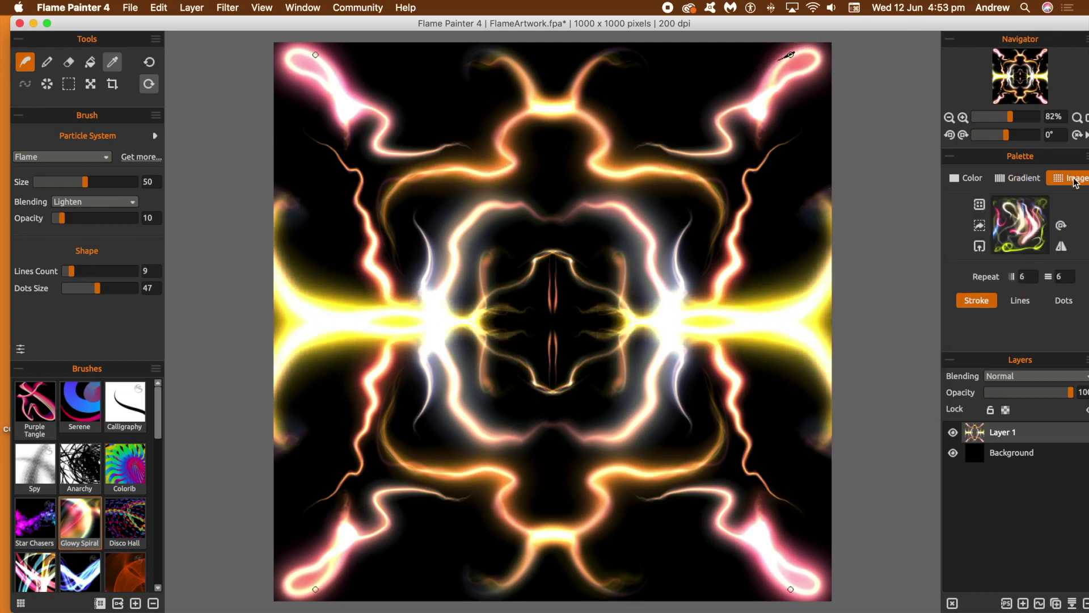
left_click(980, 205)
left_click(851, 288)
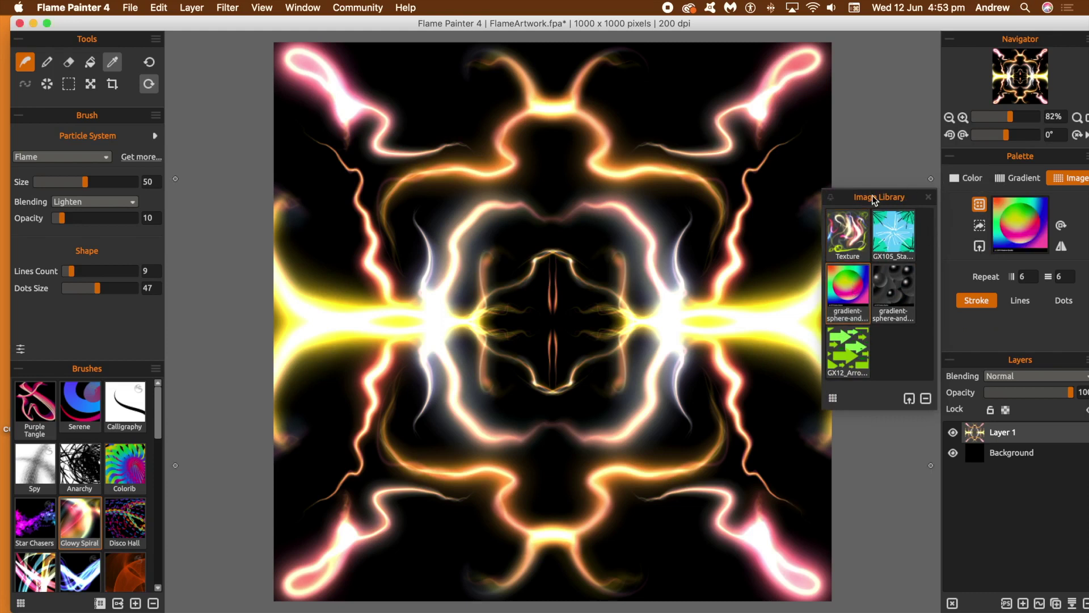
mouse_move(543, 187)
left_mouse_down()
mouse_move(397, 74)
mouse_move(479, 139)
mouse_move(397, 139)
mouse_move(335, 107)
mouse_move(318, 37)
mouse_move(404, 226)
left_mouse_up()
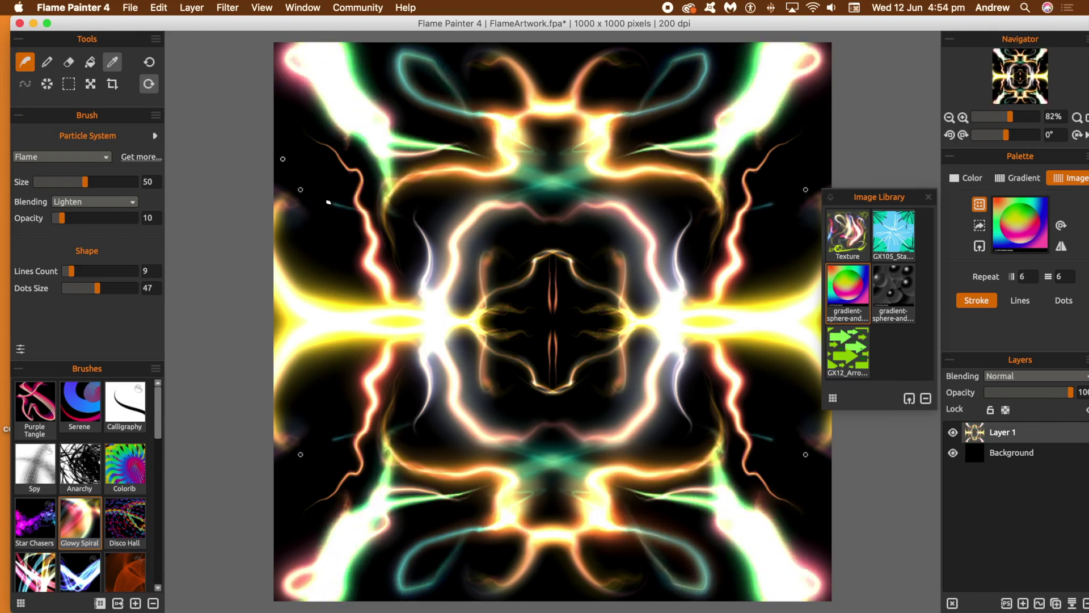
left_click_drag(271, 101, 386, 195)
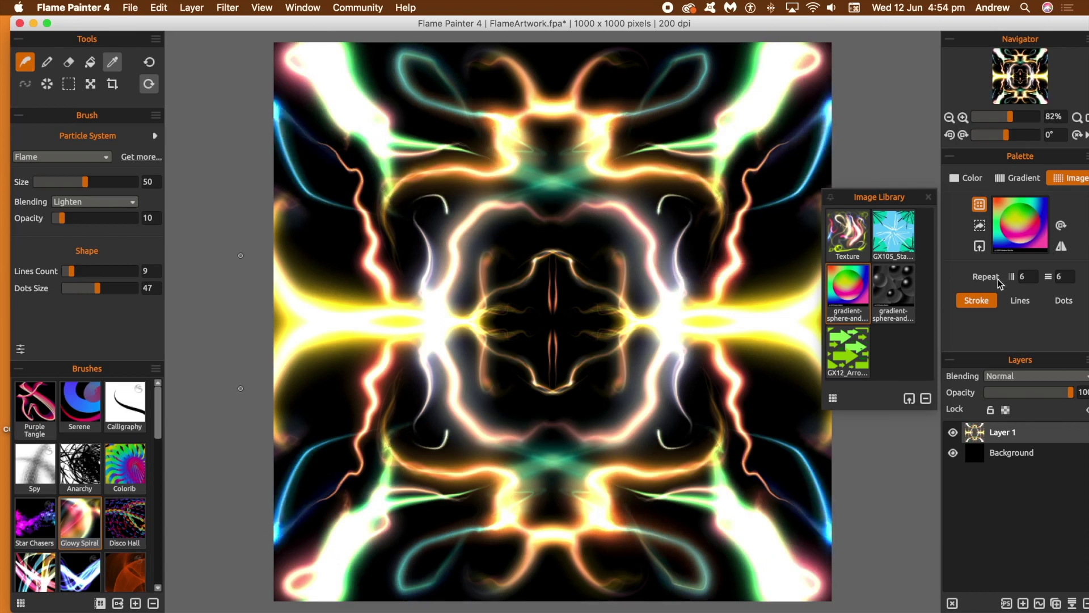
Step: Set the image palette mapping to Lines and paint curled strokes near the left edge and right of the centre
left_click(1017, 302)
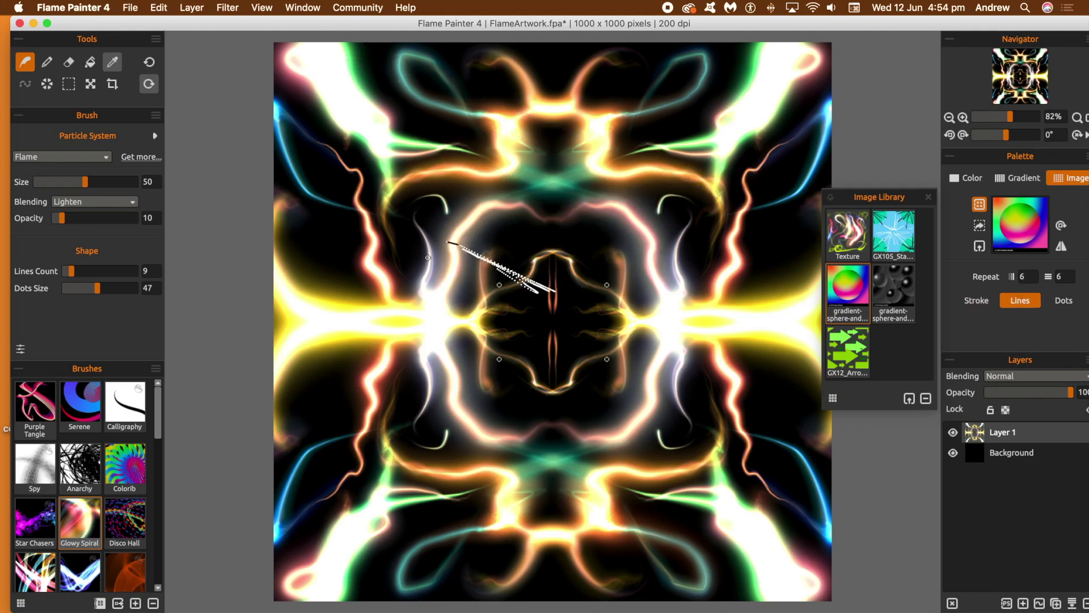
mouse_move(419, 259)
left_mouse_down()
mouse_move(354, 218)
mouse_move(319, 213)
mouse_move(287, 243)
mouse_move(268, 204)
mouse_move(278, 205)
left_mouse_up()
left_click_drag(679, 259, 714, 279)
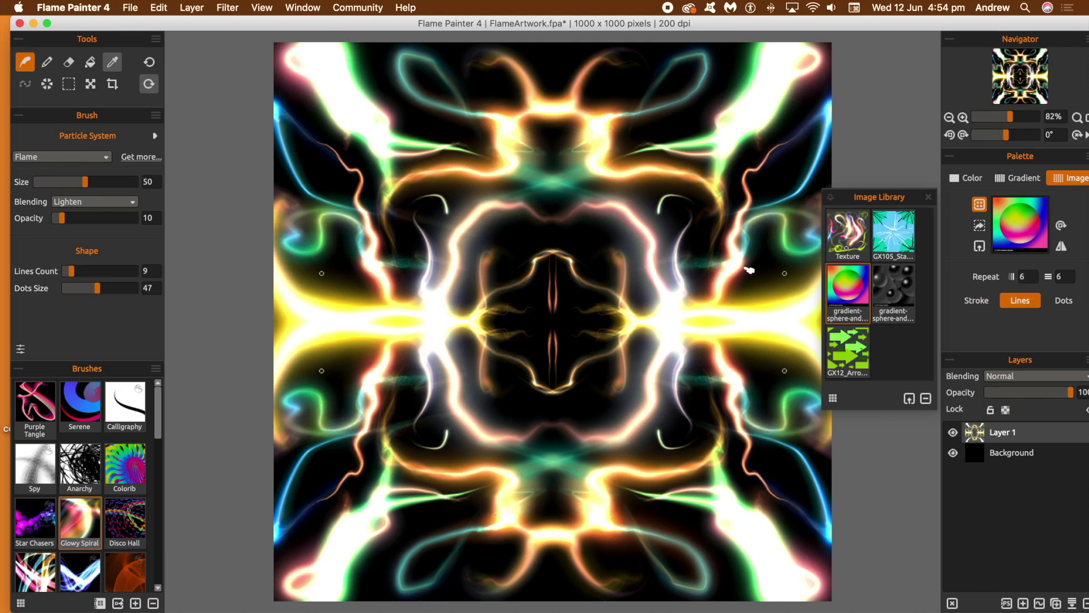
Step: Set the image palette mapping to Dots and paint strokes from right of the centre out to the upper part of the right edge
left_click(1060, 302)
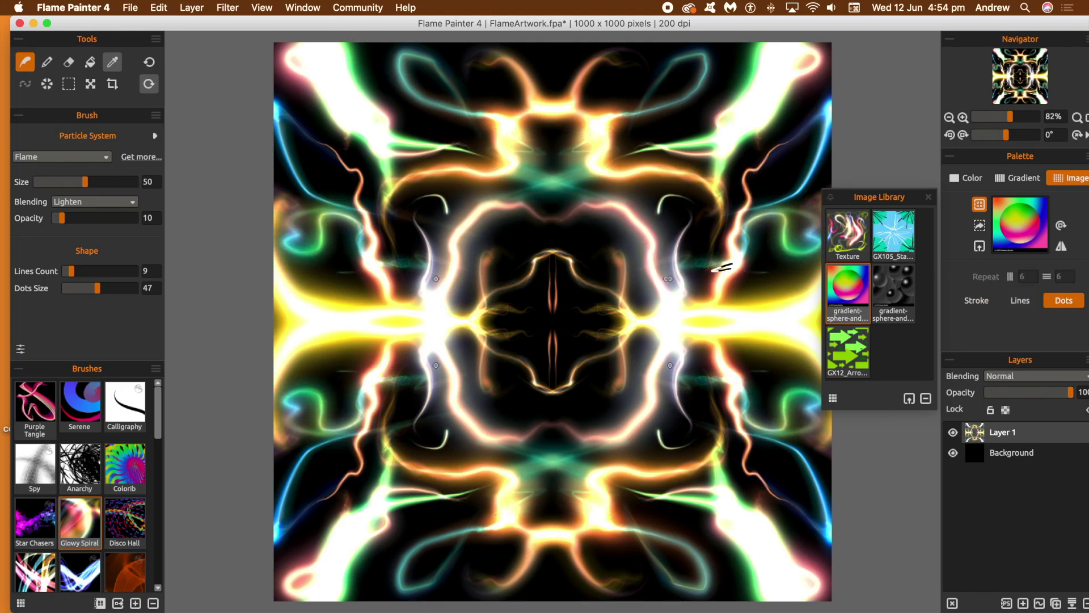
mouse_move(708, 248)
left_mouse_down()
mouse_move(654, 228)
mouse_move(706, 225)
mouse_move(819, 160)
left_mouse_up()
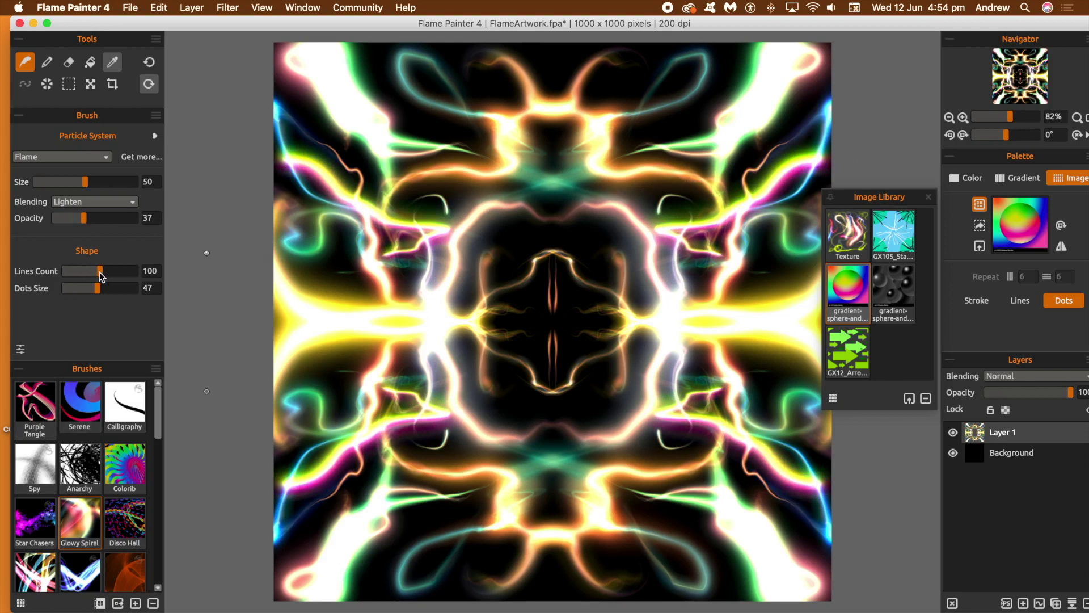
Step: Set the Glowy Spiral brush to opacity 37, lines count 100 and dots size 16
left_click_drag(94, 290, 74, 289)
Step: Start a new blank 1000 x 1000 pixel artwork on a black background without saving the current one
left_click(129, 8)
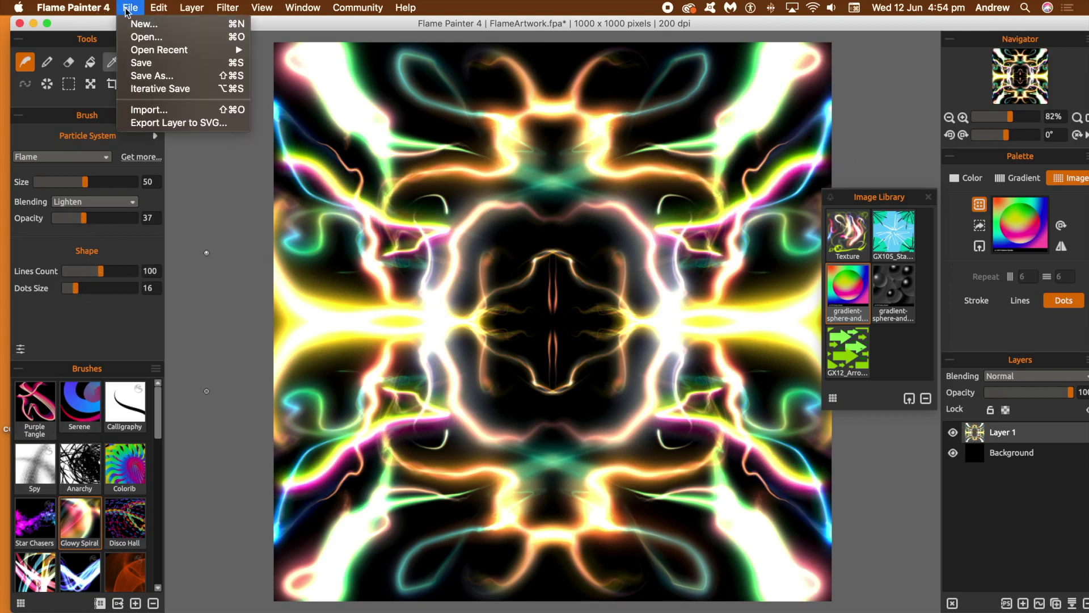
left_click(135, 23)
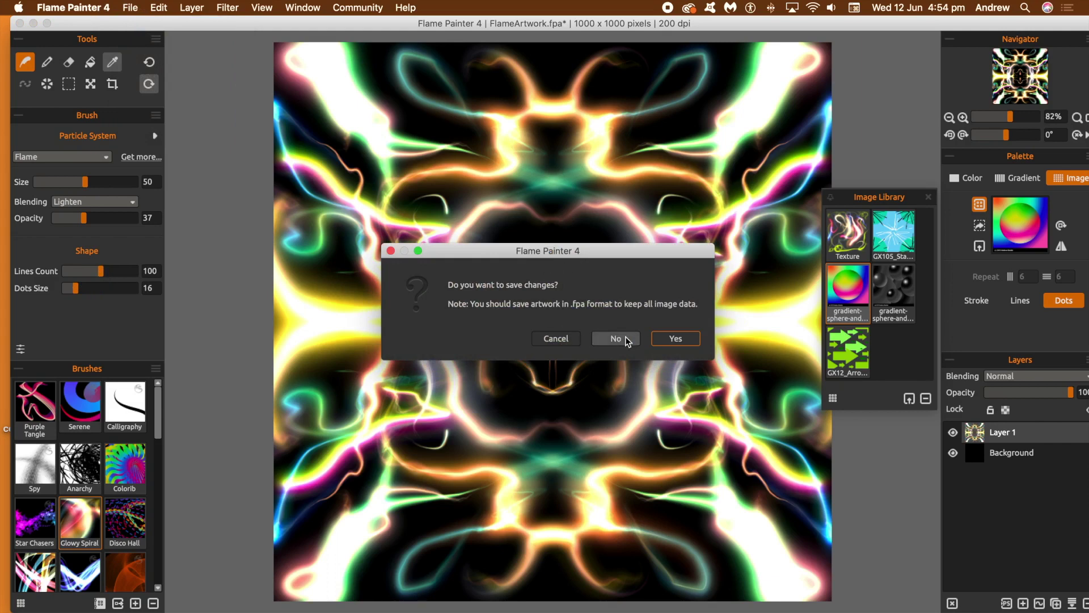
left_click(626, 339)
left_click(822, 444)
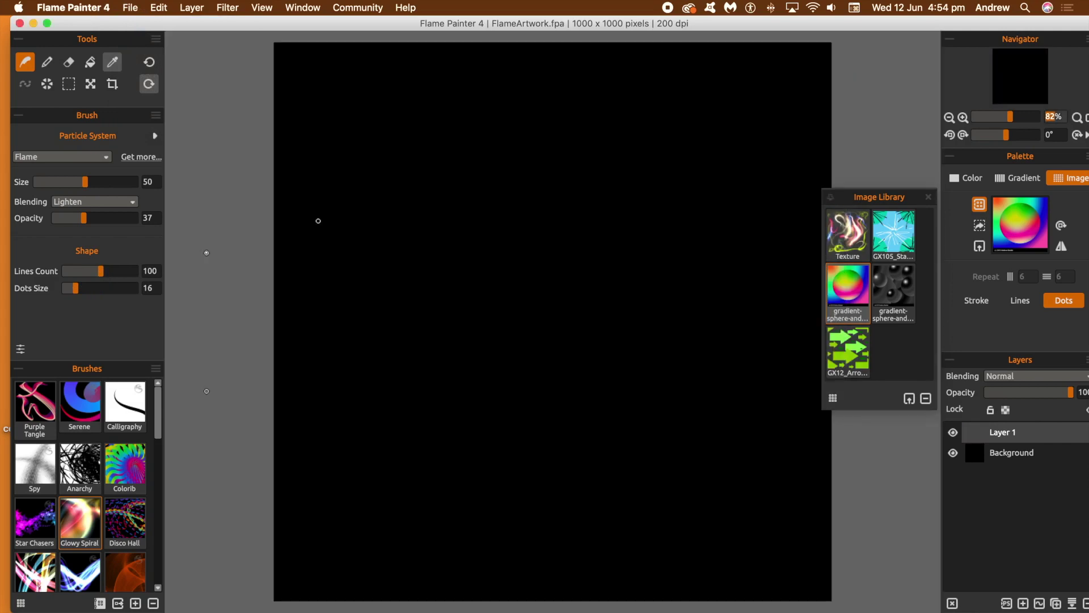
Step: Paint Glowy Spiral strokes above the centre, in the upper-left corner and near the left edge, setting dots size 5 and brush size 81 along the way
mouse_move(586, 255)
left_mouse_down()
mouse_move(571, 170)
mouse_move(669, 155)
mouse_move(680, 104)
mouse_move(606, 98)
left_mouse_up()
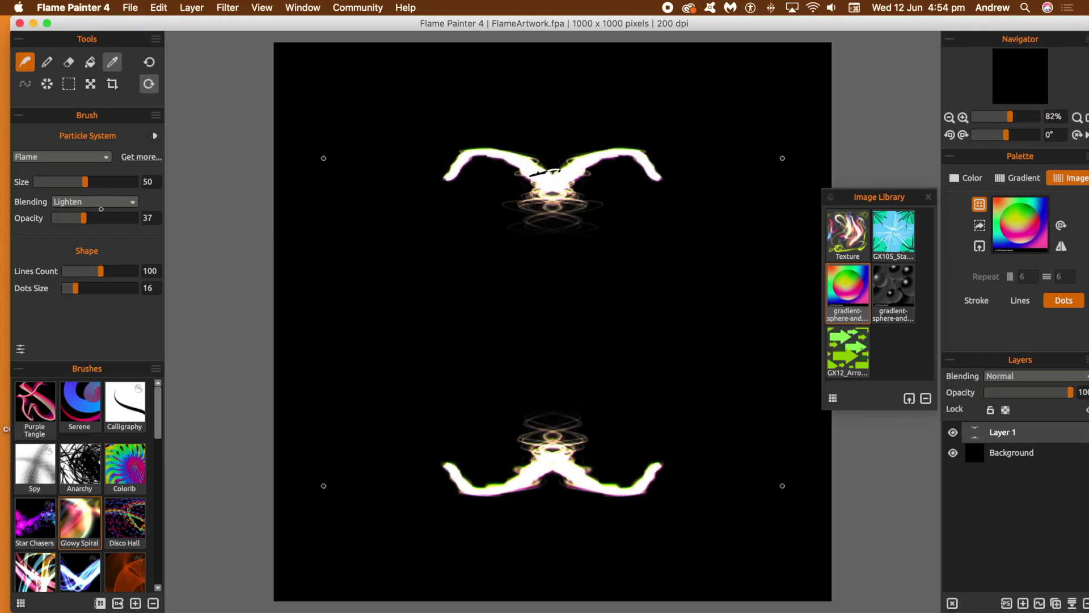
left_click_drag(73, 290, 119, 274)
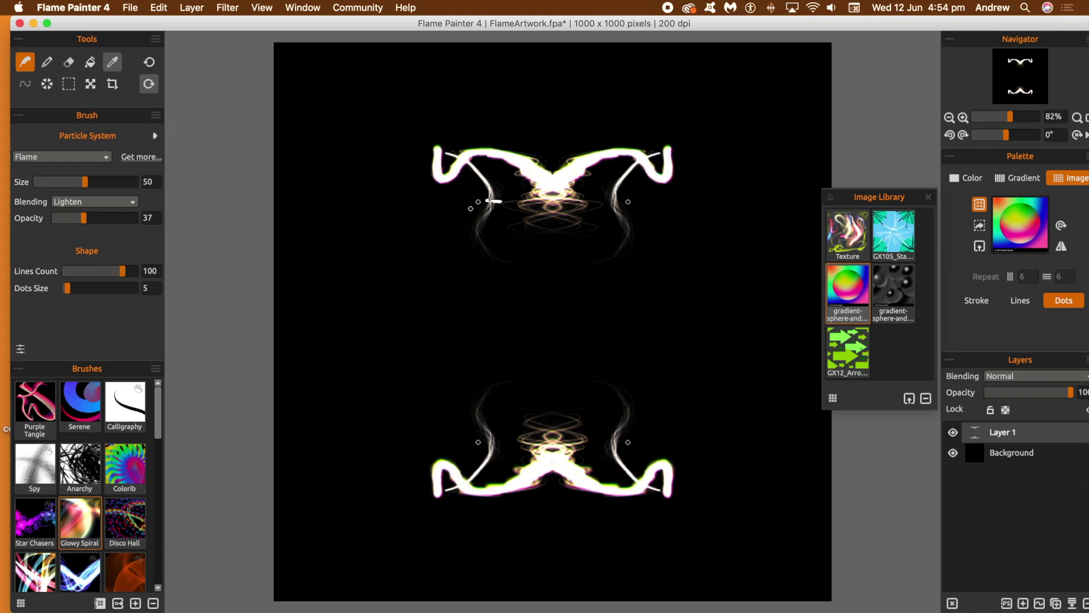
left_click_drag(97, 186, 115, 183)
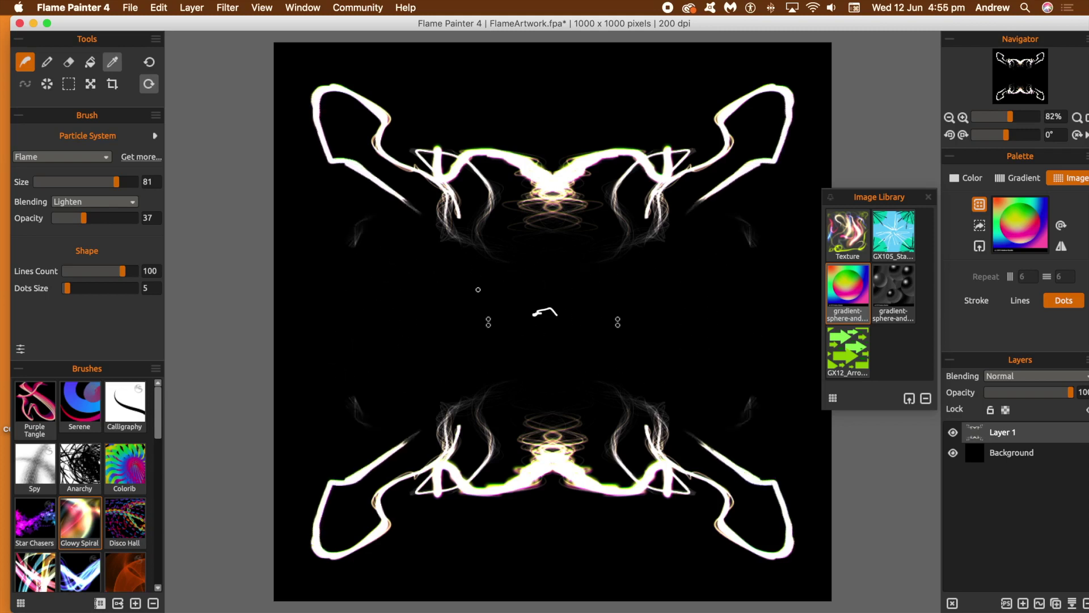
mouse_move(381, 286)
left_mouse_down()
mouse_move(237, 257)
mouse_move(396, 306)
mouse_move(380, 255)
mouse_move(321, 291)
left_mouse_up()
left_click_drag(425, 156, 328, 305)
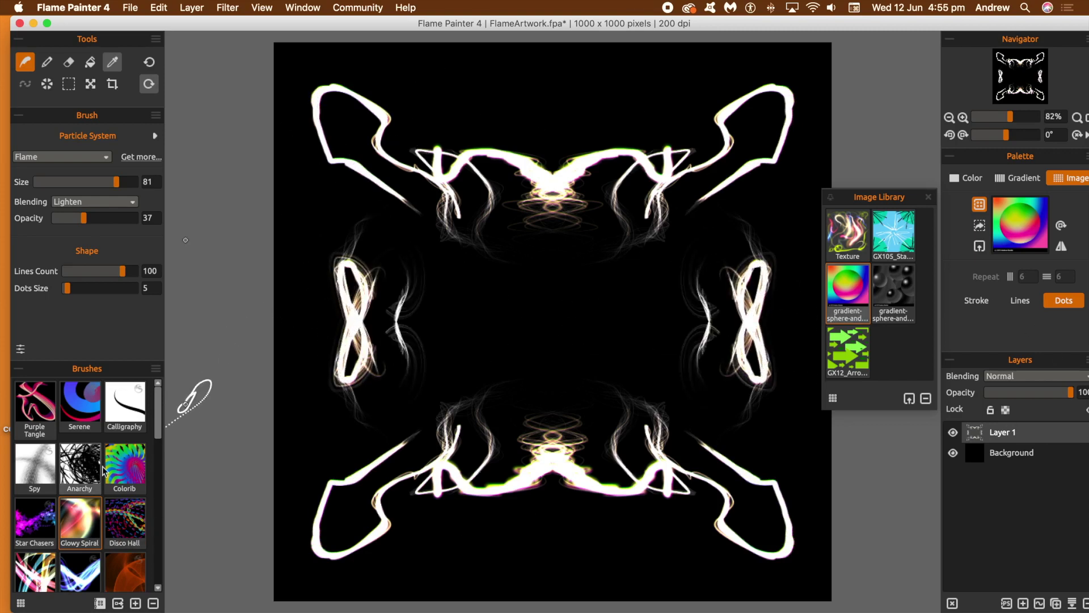
Step: Choose the Colorib brush and sweep broad rainbow strokes across the upper half and around the central diamond
left_click(126, 471)
mouse_move(445, 306)
left_mouse_down()
mouse_move(369, 187)
mouse_move(266, 122)
mouse_move(206, 109)
mouse_move(432, 100)
left_mouse_up()
mouse_move(423, 92)
left_mouse_down()
mouse_move(298, 1)
mouse_move(343, 37)
mouse_move(371, 37)
mouse_move(578, 133)
mouse_move(649, 5)
left_mouse_up()
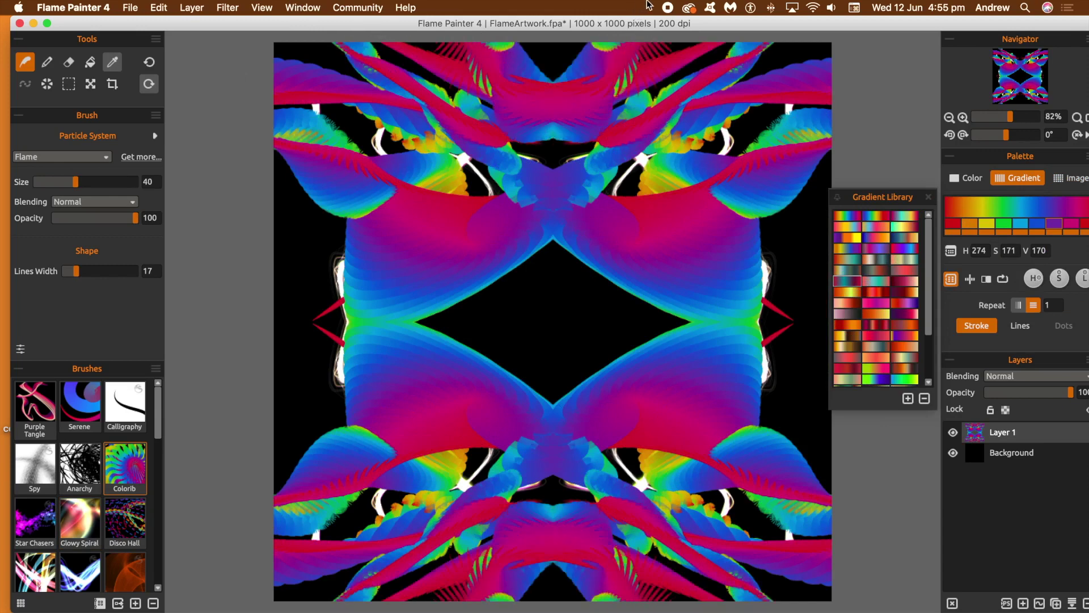
mouse_move(394, 314)
left_mouse_down()
mouse_move(312, 380)
mouse_move(233, 306)
mouse_move(729, 193)
left_mouse_up()
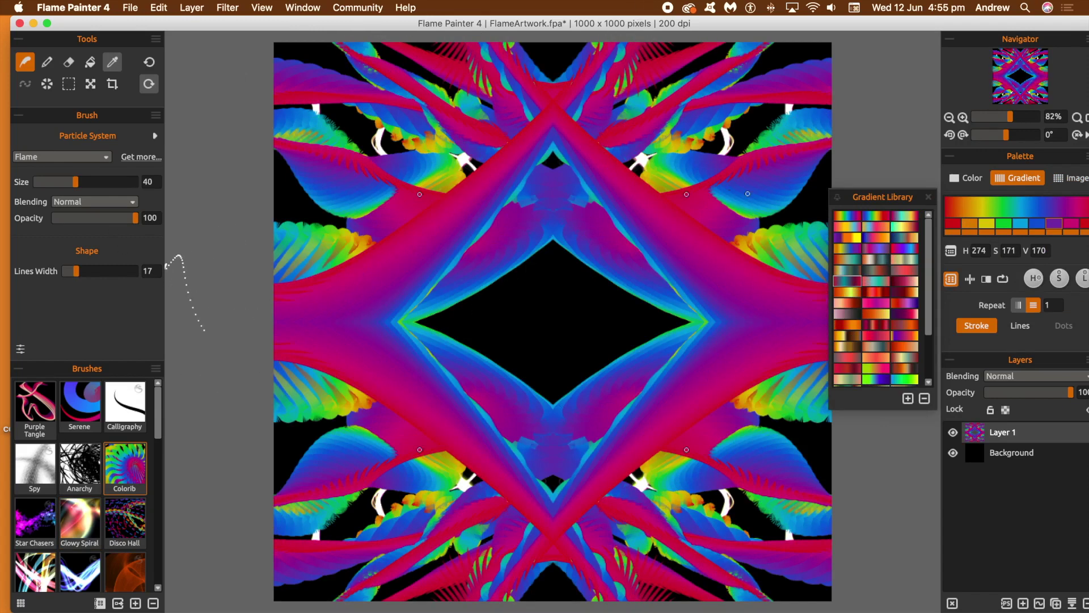
Step: Pick the red-to-purple library gradient and paint curved Colorib strokes around the centre and out to the canvas edges
left_click(907, 303)
mouse_move(675, 296)
left_mouse_down()
mouse_move(611, 307)
mouse_move(743, 198)
mouse_move(758, 170)
mouse_move(822, 120)
mouse_move(855, 112)
mouse_move(853, 58)
mouse_move(793, 47)
mouse_move(642, 168)
mouse_move(632, 156)
mouse_move(652, 109)
left_mouse_up()
left_click_drag(649, 43, 647, 42)
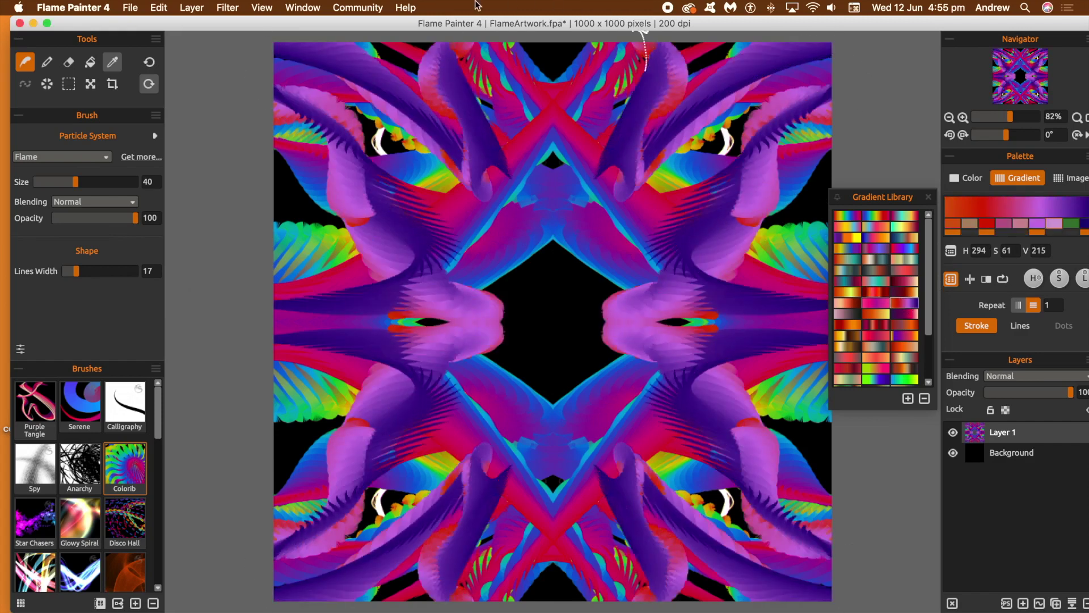
mouse_move(433, 416)
left_mouse_down()
mouse_move(490, 339)
mouse_move(543, 435)
mouse_move(540, 362)
mouse_move(482, 469)
mouse_move(401, 554)
mouse_move(352, 575)
mouse_move(310, 555)
mouse_move(306, 522)
mouse_move(284, 492)
mouse_move(348, 443)
mouse_move(357, 423)
mouse_move(325, 411)
mouse_move(276, 418)
mouse_move(259, 354)
mouse_move(358, 219)
left_mouse_up()
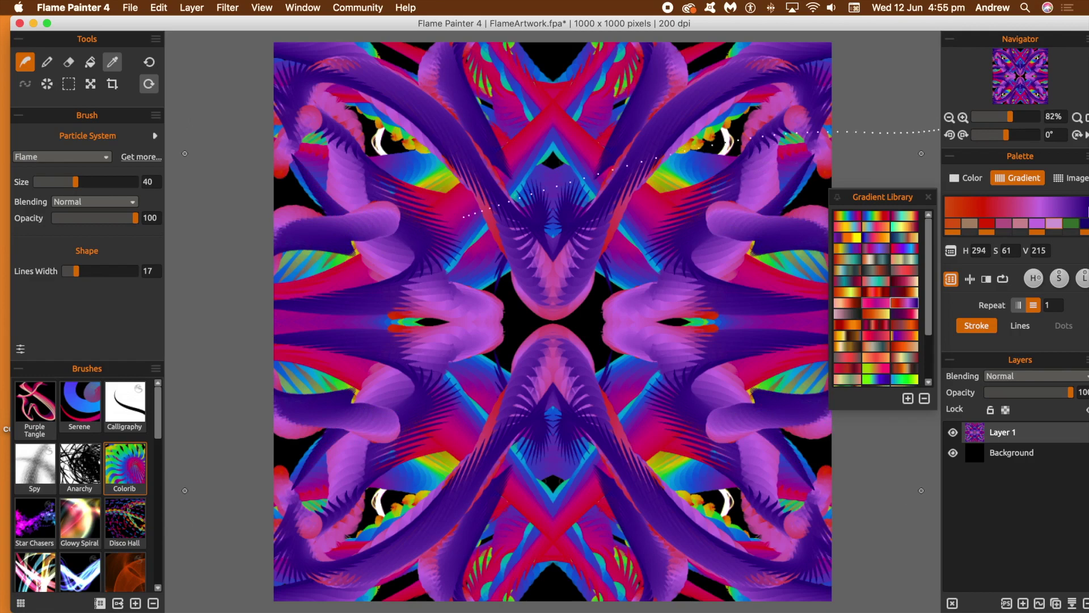
Step: Pick the dark red, orange and cream gradient and paint curling Colorib strokes above and beside the centre
left_click(904, 291)
mouse_move(539, 264)
left_mouse_down()
mouse_move(460, 182)
mouse_move(318, 114)
mouse_move(284, 85)
mouse_move(341, 62)
mouse_move(448, 57)
mouse_move(678, 85)
left_mouse_up()
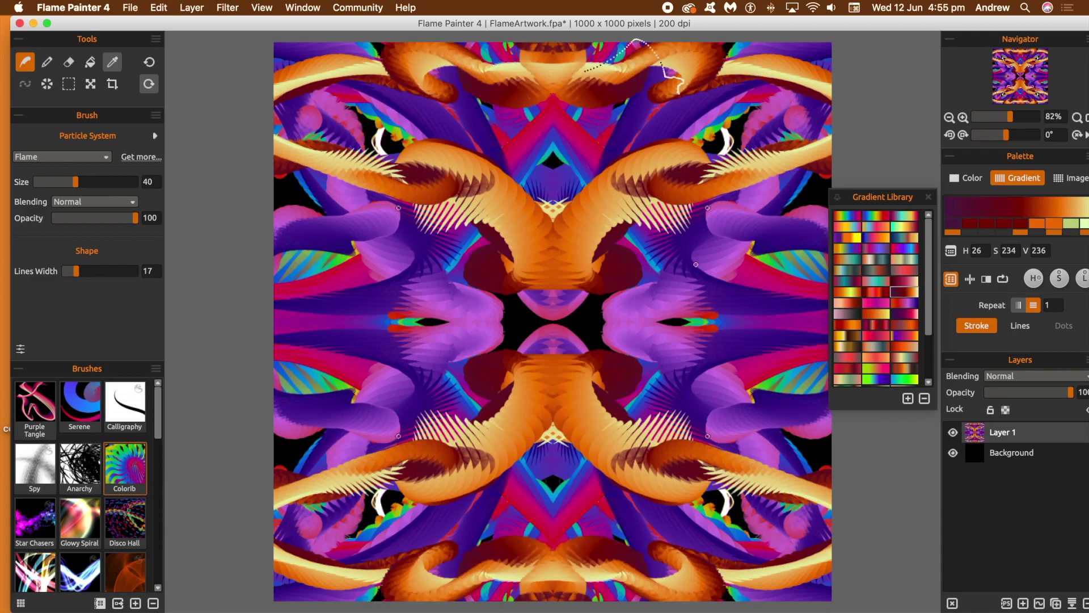
left_click_drag(688, 319, 834, 431)
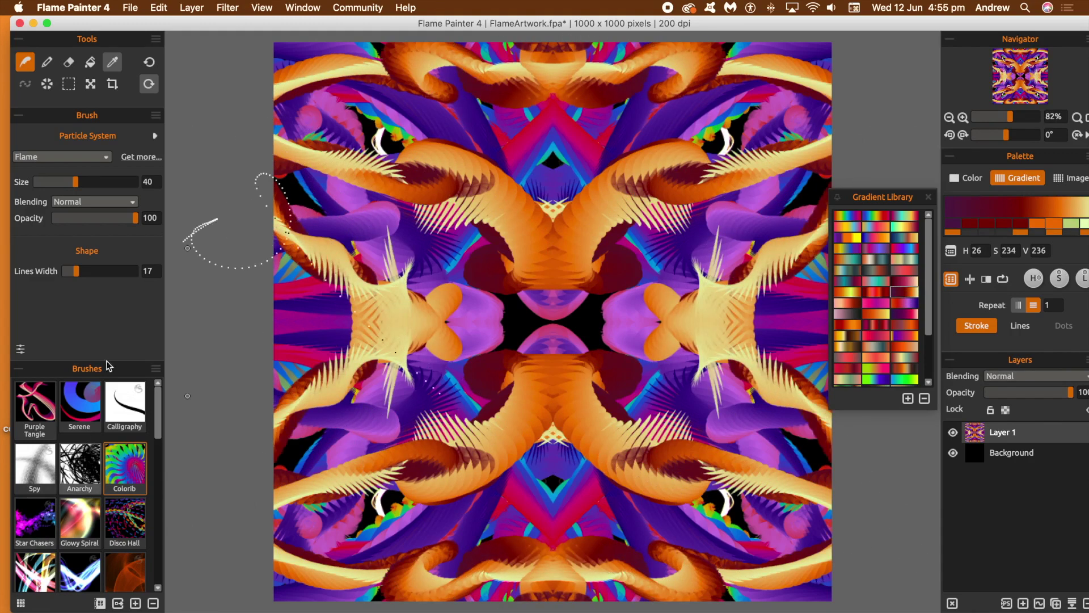
Step: Discard the Colorib artwork and create another blank 1000 x 1000 pixel artwork
left_click(126, 7)
left_click(136, 24)
left_click(608, 339)
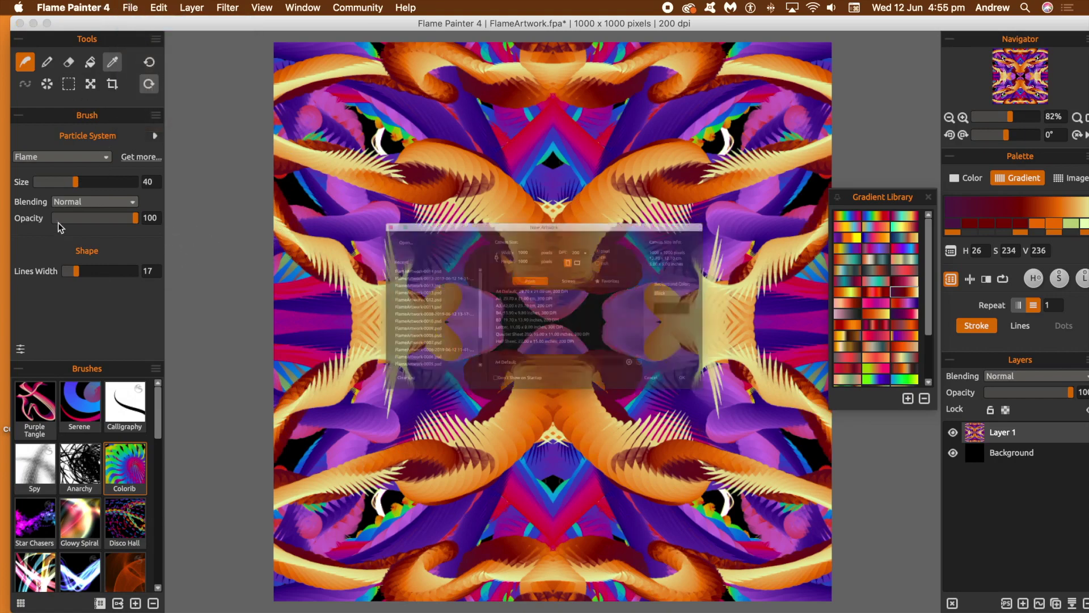
left_click(832, 441)
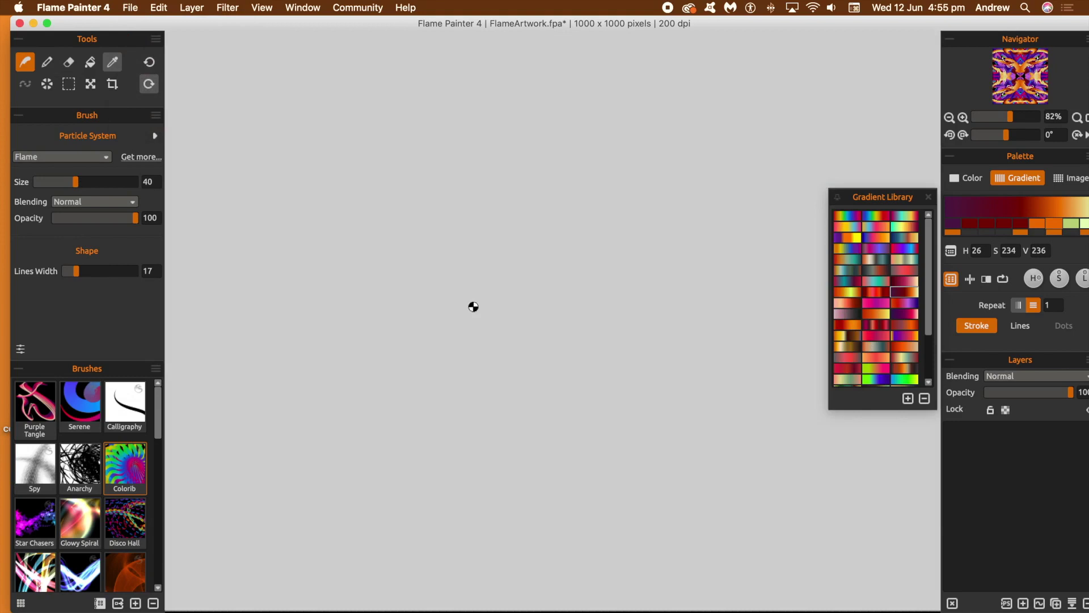
Step: Set rotational symmetry to 3 with mirror off and paint curled Glowy Spiral strokes from the centre to the upper left
left_click(42, 85)
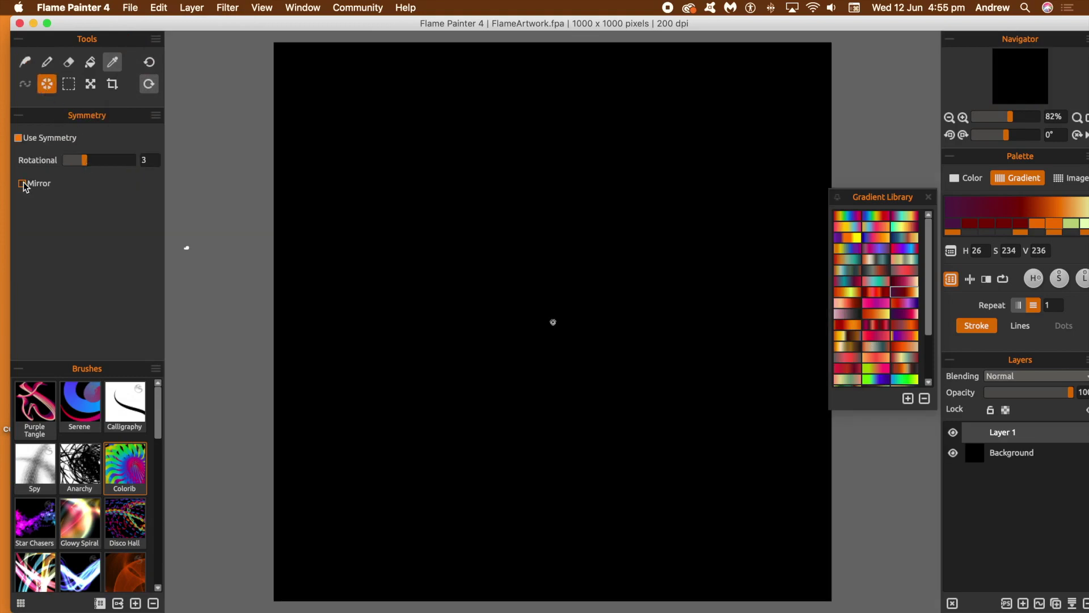
left_click(79, 519)
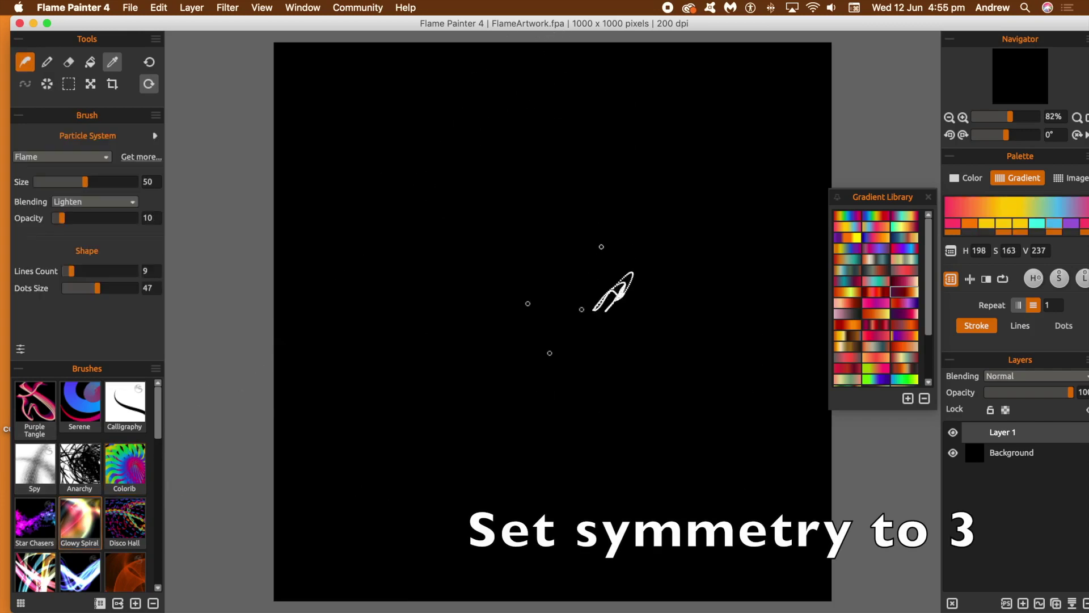
left_click_drag(598, 258, 514, 179)
mouse_move(597, 215)
left_mouse_down()
mouse_move(548, 185)
mouse_move(468, 170)
mouse_move(439, 143)
mouse_move(438, 107)
mouse_move(408, 88)
mouse_move(381, 136)
mouse_move(336, 138)
mouse_move(319, 105)
mouse_move(338, 81)
mouse_move(471, 173)
mouse_move(549, 258)
mouse_move(529, 255)
mouse_move(533, 222)
mouse_move(412, 210)
mouse_move(405, 178)
mouse_move(435, 177)
left_mouse_up()
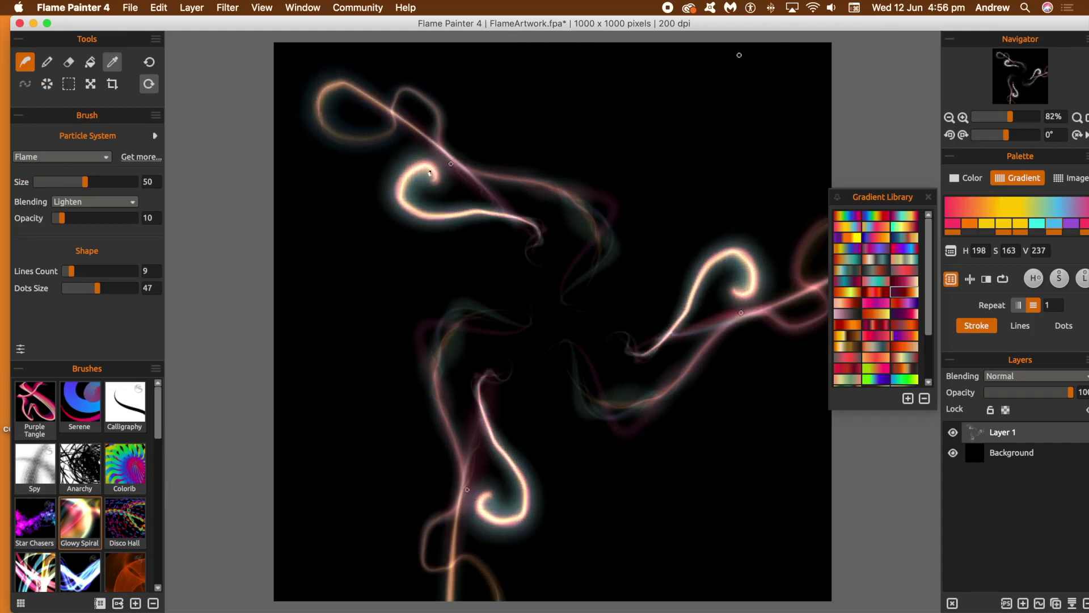
Step: Pick the crimson-and-teal gradient and paint a looping stroke from near the centre to the upper-left corner
left_click(845, 284)
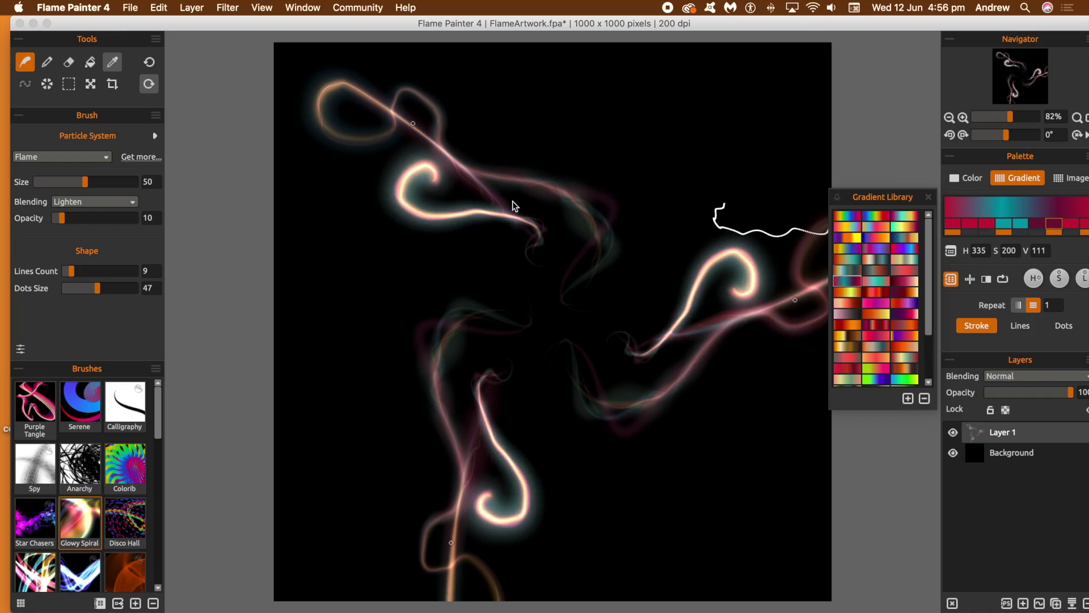
mouse_move(513, 244)
left_mouse_down()
mouse_move(480, 217)
mouse_move(421, 235)
mouse_move(380, 232)
mouse_move(348, 182)
mouse_move(351, 201)
mouse_move(379, 200)
mouse_move(396, 142)
mouse_move(409, 147)
mouse_move(333, 162)
mouse_move(299, 123)
mouse_move(293, 85)
left_mouse_up()
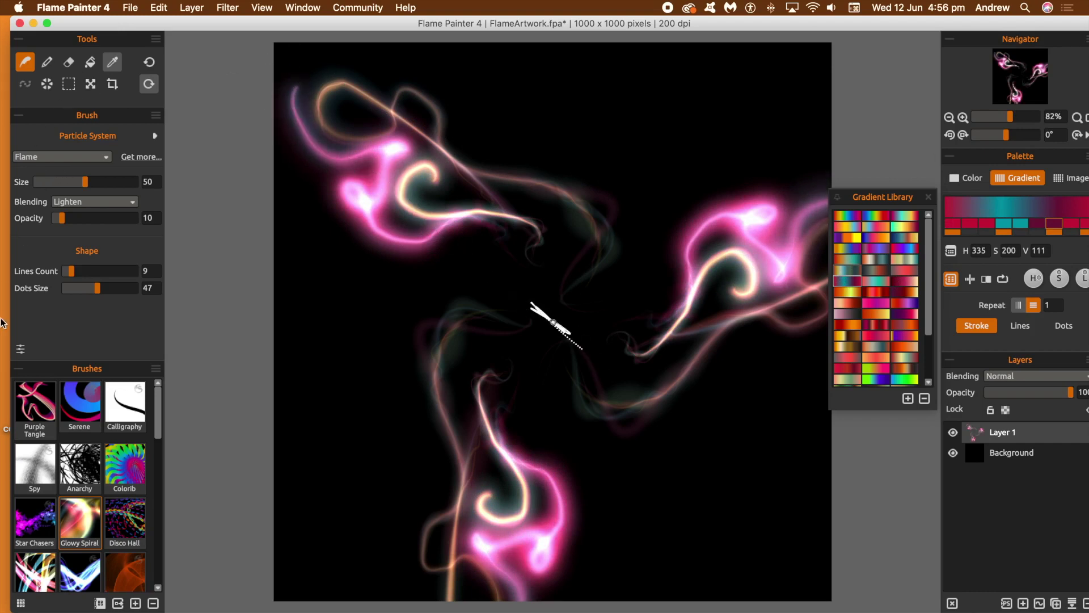
Step: In the Brush Creator, set size 57, opacity 26, lines count 36 and length 72, with sequence opacity influenced by speed
left_click(21, 350)
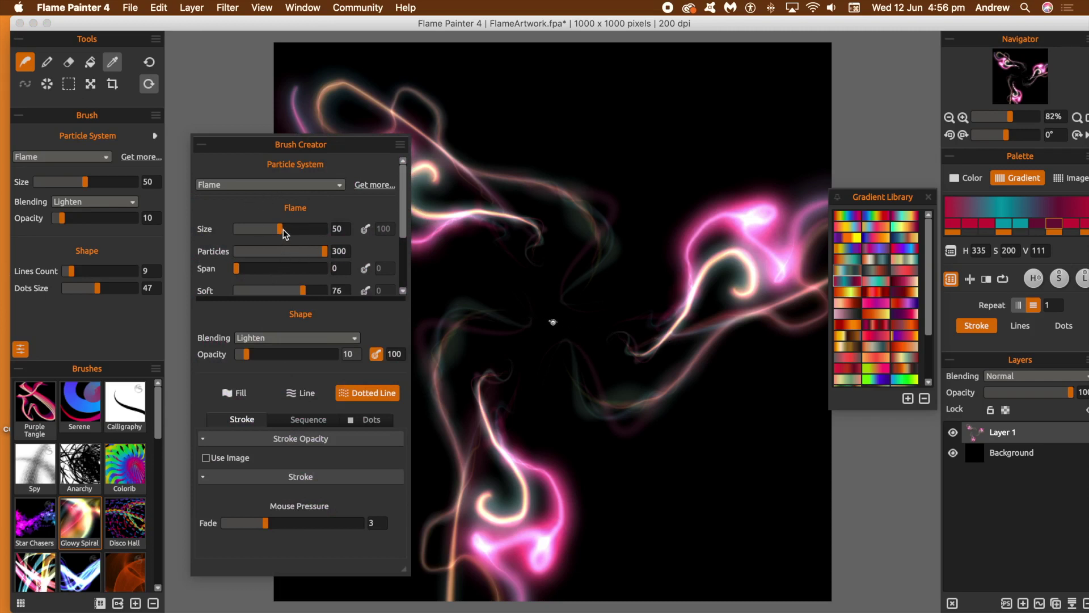
left_click_drag(283, 229, 285, 229)
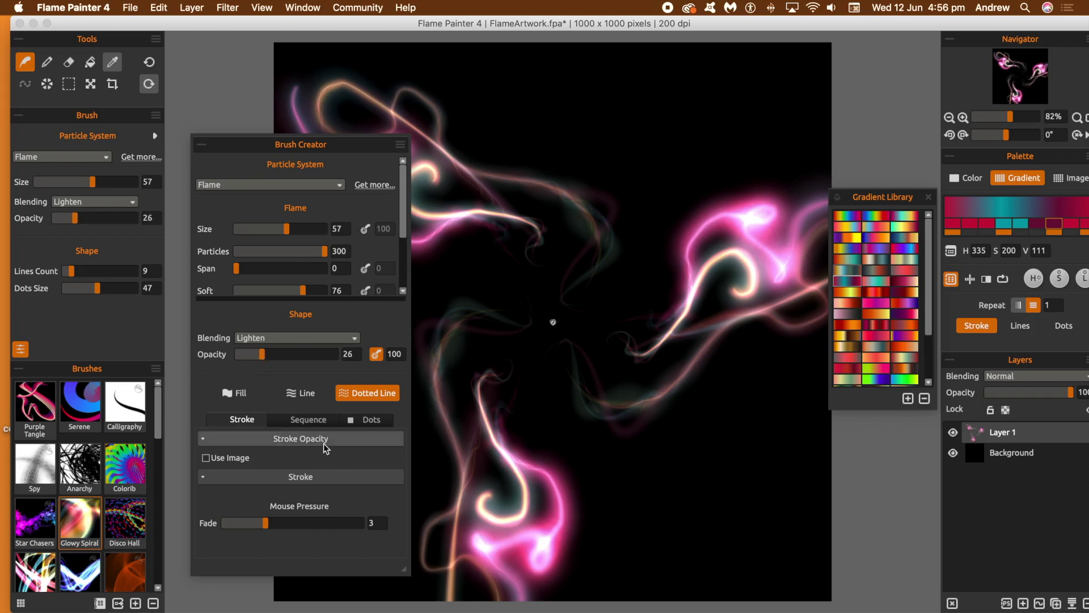
left_click(308, 419)
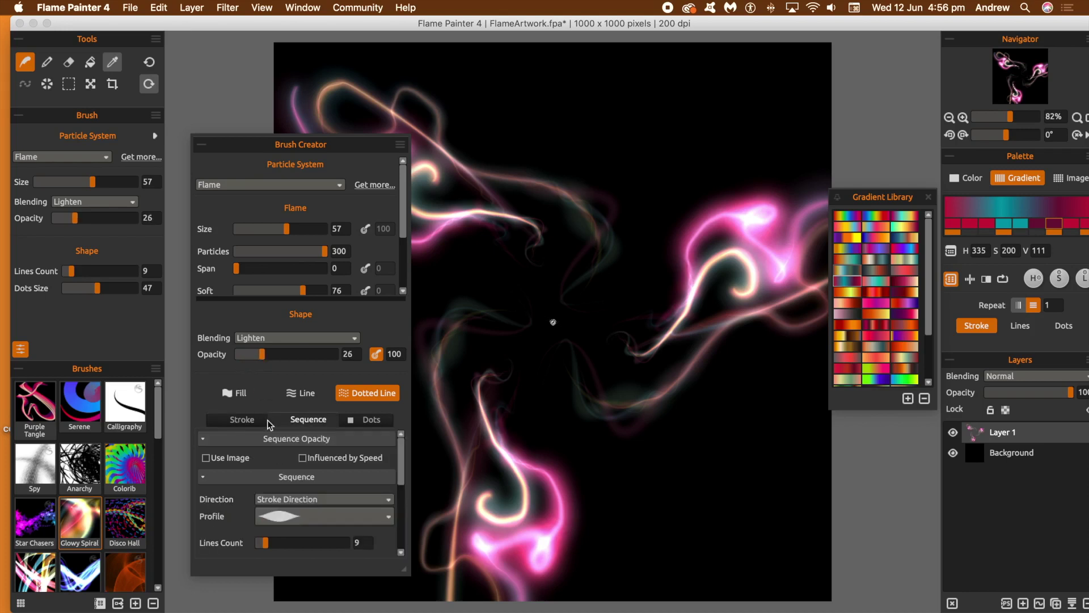
left_click(312, 520)
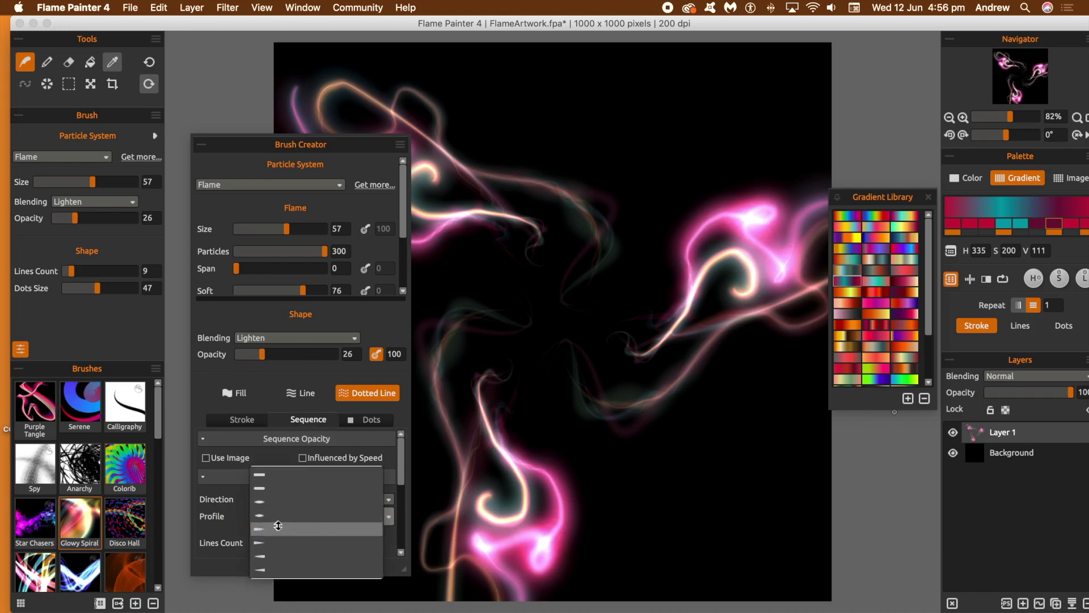
left_click(277, 503)
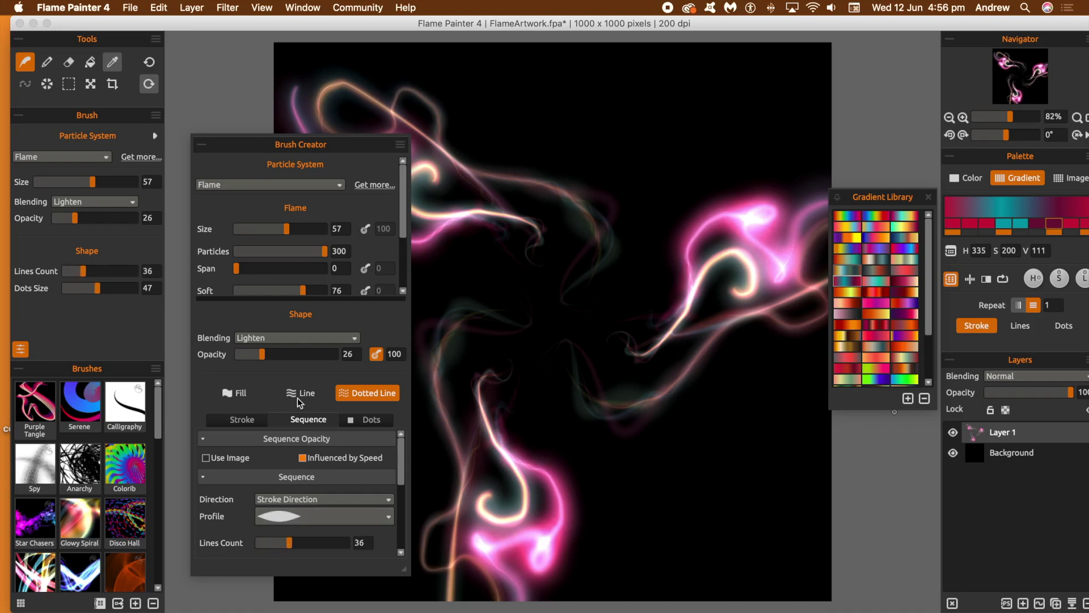
left_click_drag(404, 464, 406, 501)
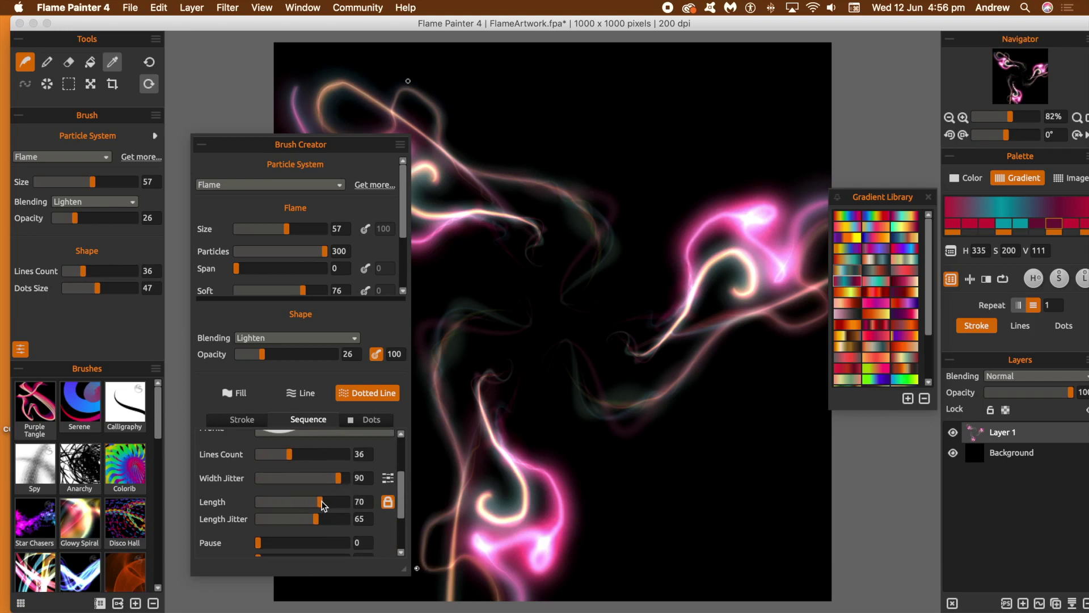
Step: Paint a looping stroke above the centre with the gradient, and one at the upper right using the Texture image palette
mouse_move(533, 199)
left_mouse_down()
mouse_move(495, 172)
mouse_move(492, 154)
mouse_move(442, 143)
mouse_move(436, 90)
mouse_move(468, 85)
mouse_move(563, 125)
mouse_move(569, 211)
left_mouse_up()
mouse_move(525, 148)
left_mouse_down()
mouse_move(500, 134)
mouse_move(496, 84)
mouse_move(533, 57)
left_mouse_up()
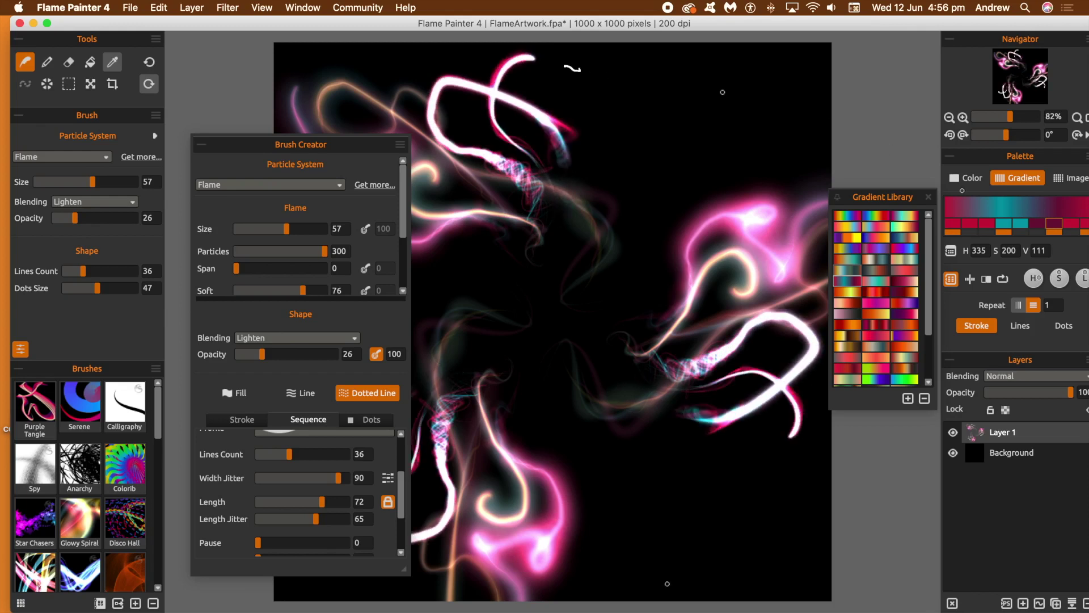
left_click(1074, 182)
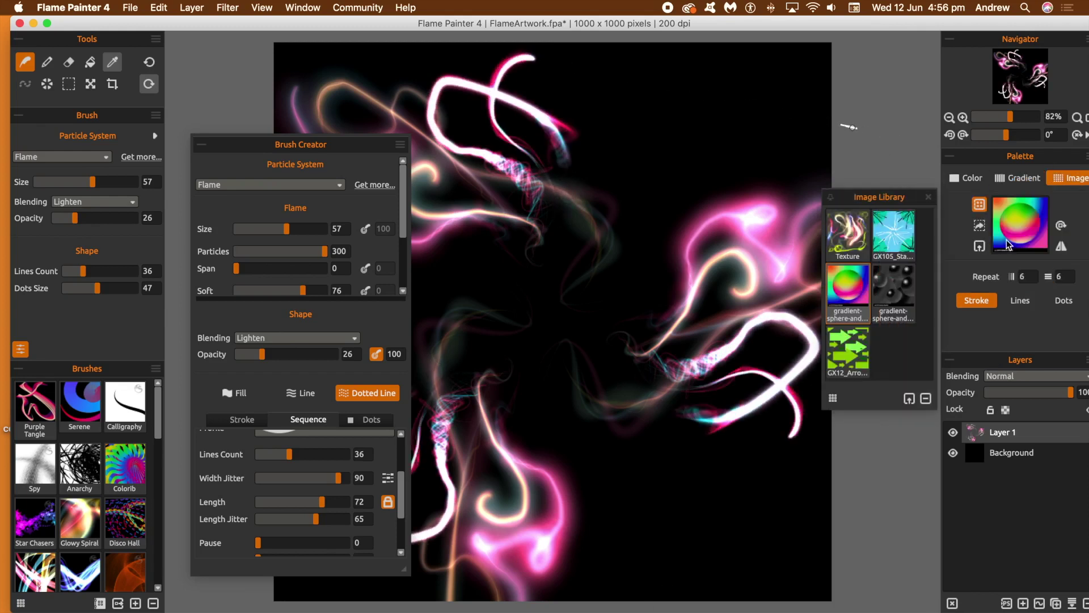
left_click(849, 236)
mouse_move(653, 272)
left_mouse_down()
mouse_move(658, 222)
mouse_move(714, 148)
mouse_move(751, 131)
mouse_move(758, 167)
mouse_move(734, 158)
mouse_move(750, 128)
mouse_move(794, 142)
mouse_move(758, 188)
mouse_move(770, 202)
mouse_move(725, 202)
left_mouse_up()
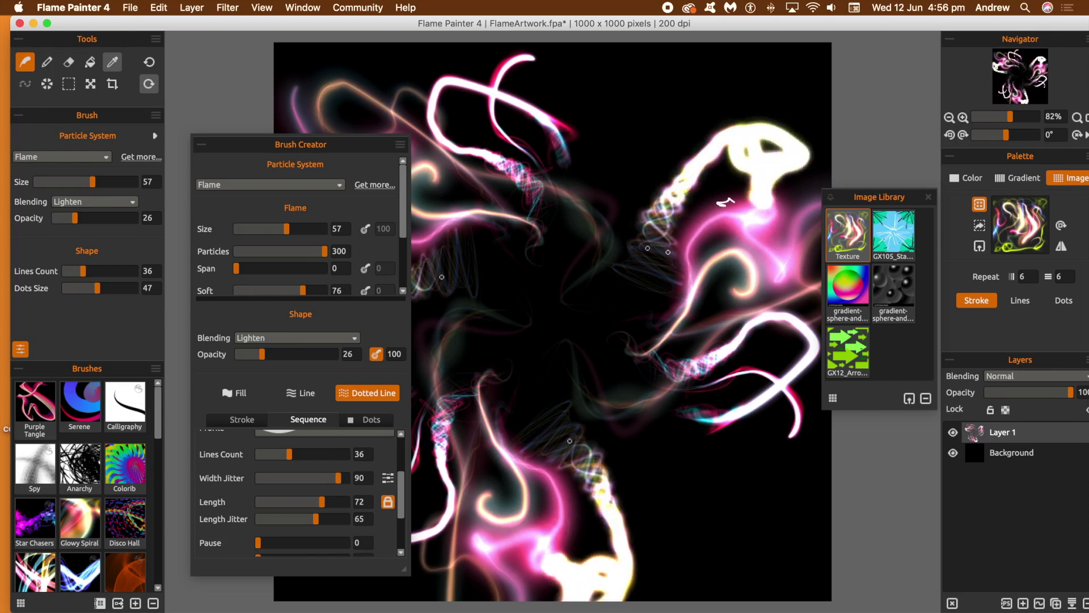
Step: Collapse the Brush Creator and capture the current artwork as a new image palette texture
left_click(202, 146)
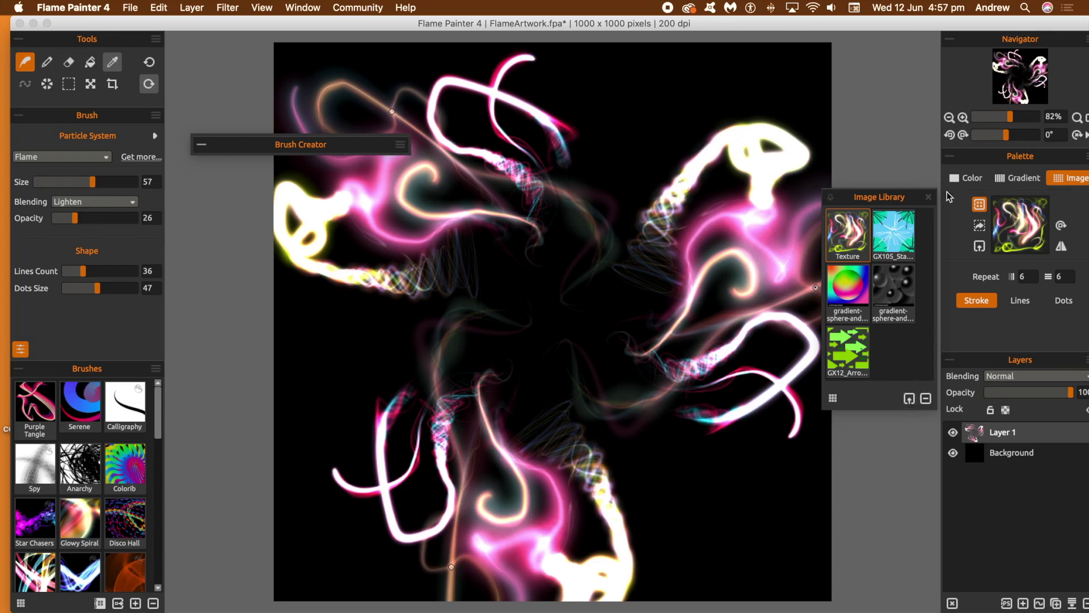
left_click(980, 226)
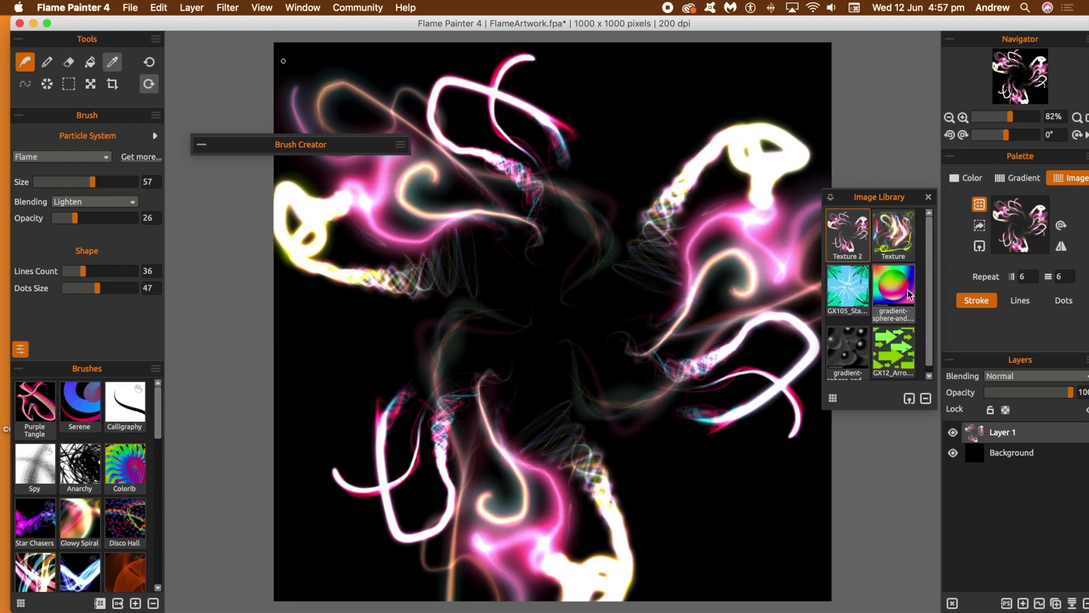
Step: Pick the green GX12 arrows image and paint a wavy stroke across the upper-right corner of the canvas
left_click(896, 350)
mouse_move(651, 197)
left_mouse_down()
mouse_move(671, 184)
mouse_move(657, 203)
mouse_move(644, 156)
mouse_move(666, 112)
mouse_move(698, 89)
mouse_move(746, 95)
mouse_move(777, 82)
left_mouse_up()
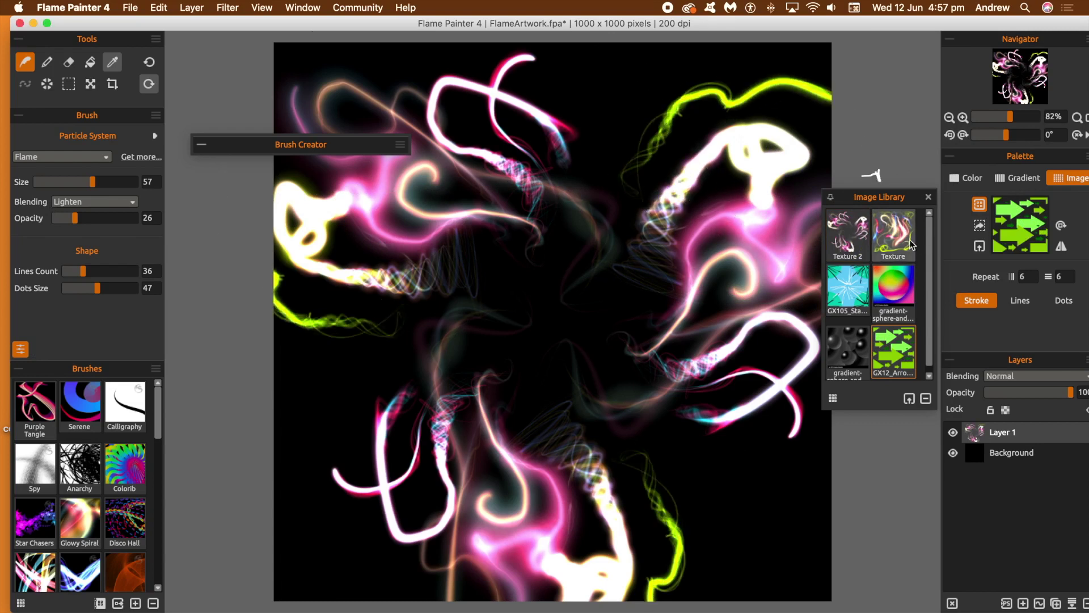
Step: Paint strokes in the upper right with the Texture 2 palette image, setting both of its repeat values to 1 between strokes
left_click(848, 232)
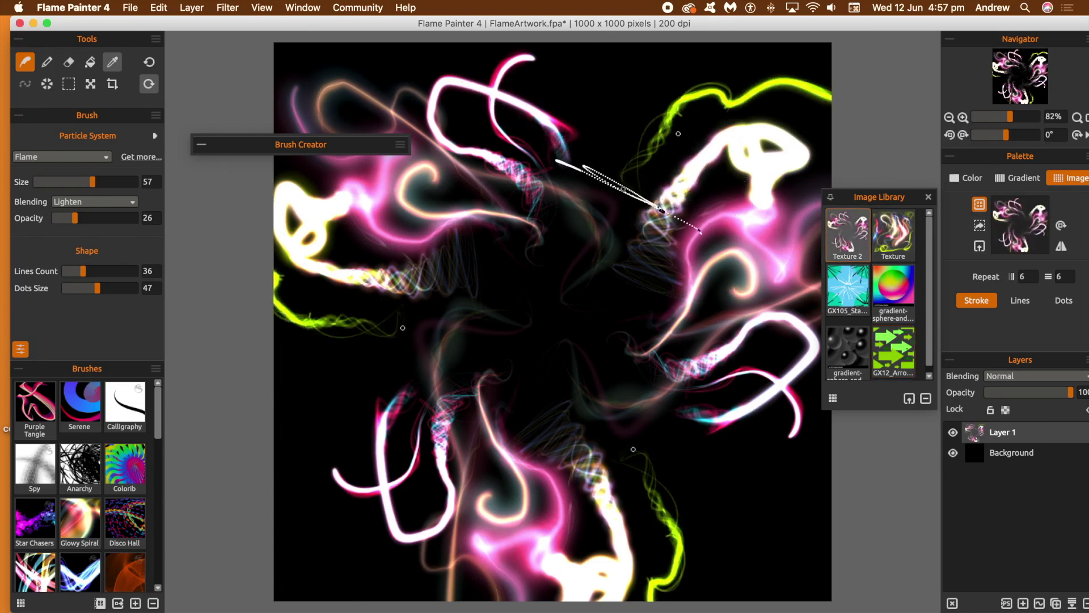
mouse_move(669, 114)
left_mouse_down()
mouse_move(730, 110)
mouse_move(765, 125)
left_mouse_up()
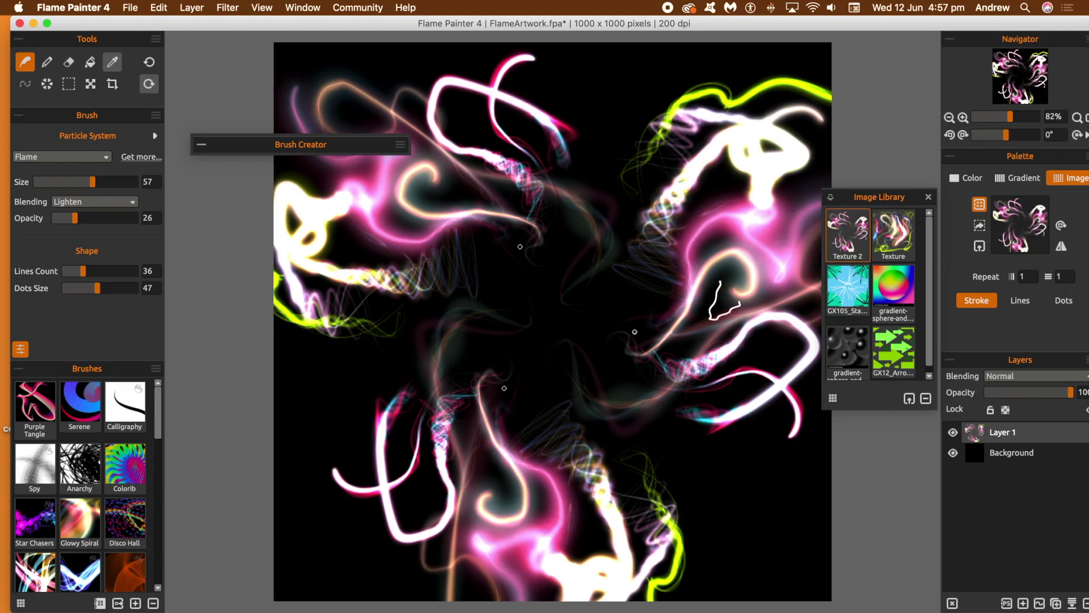
mouse_move(632, 280)
left_mouse_down()
mouse_move(624, 249)
mouse_move(600, 220)
mouse_move(611, 189)
mouse_move(658, 207)
left_mouse_up()
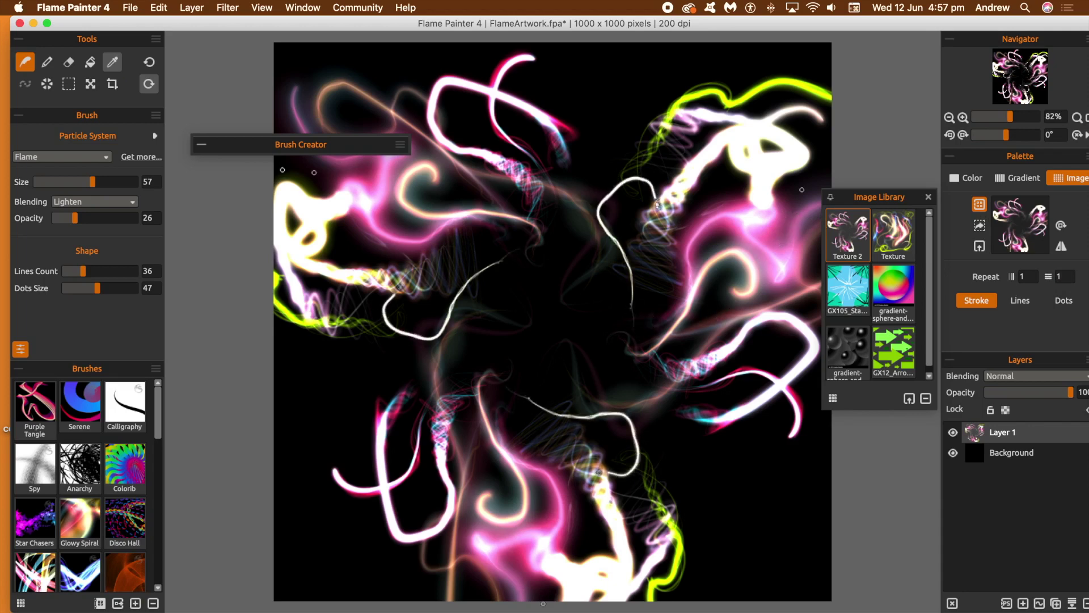
Step: Set the brush size to 75, lines count to 100 and dots size to 8, and paint thin curling strokes around the centre
left_click_drag(98, 183, 111, 183)
left_click(104, 268)
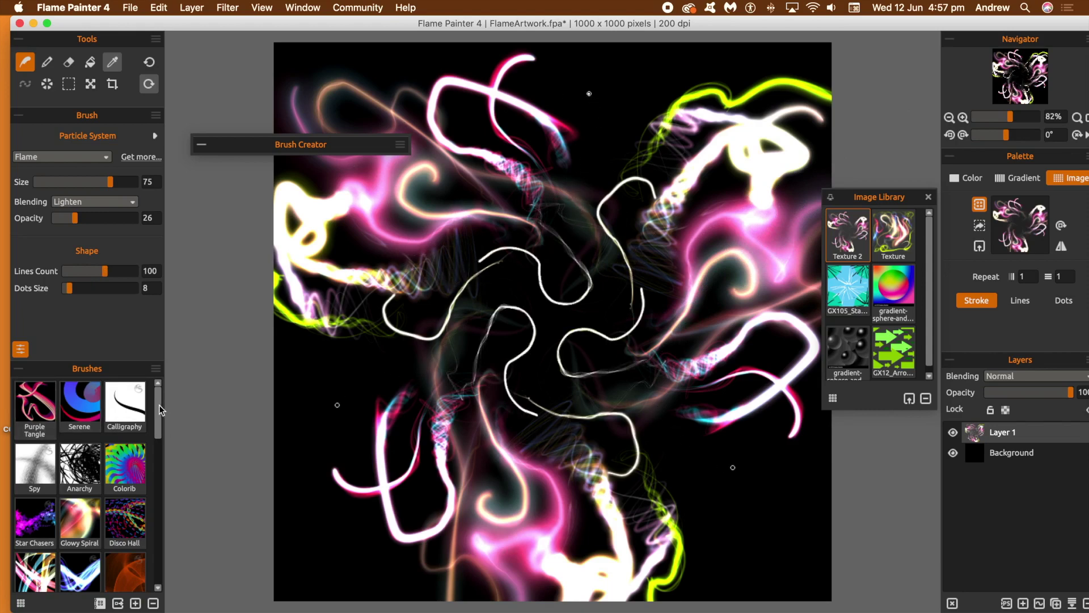
Step: Choose the Color Flare brush and paint a multicoloured sparkling stroke above the centre of the canvas
scroll(95, 481, "down", 10)
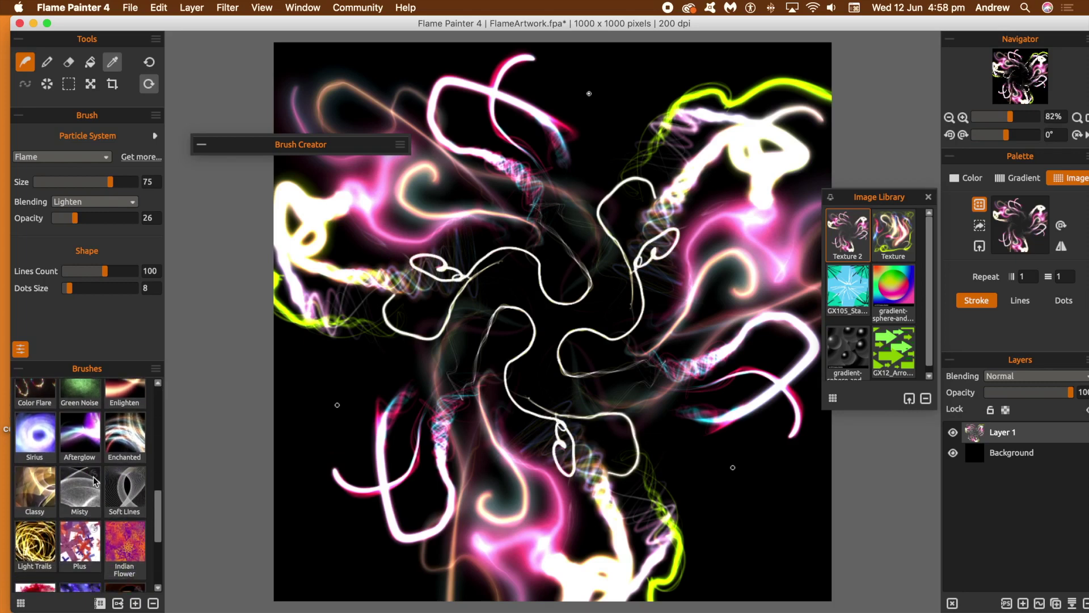
left_click(35, 391)
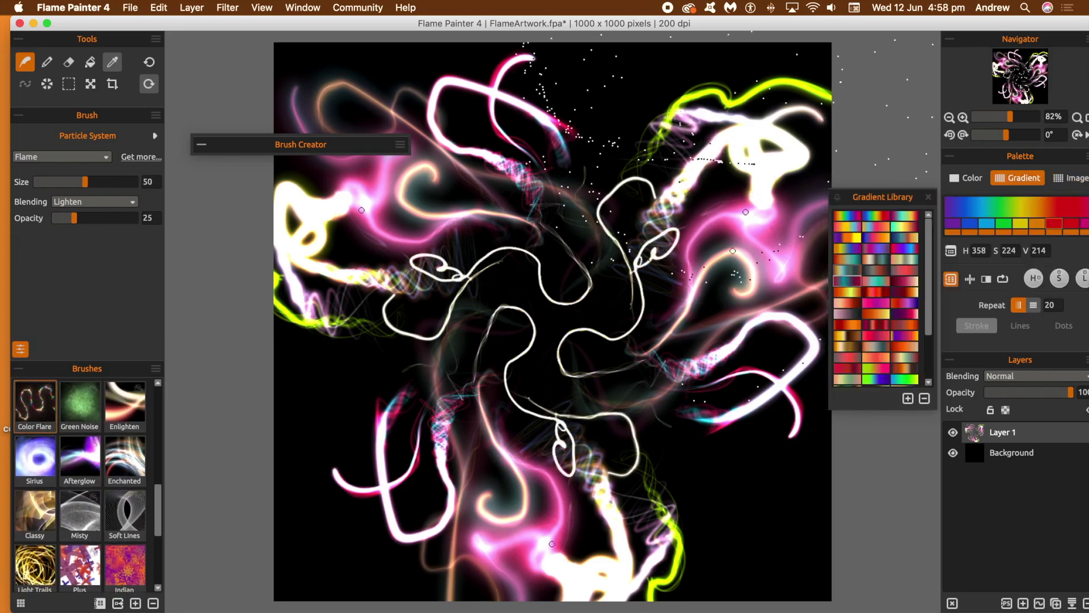
left_click_drag(584, 247, 585, 211)
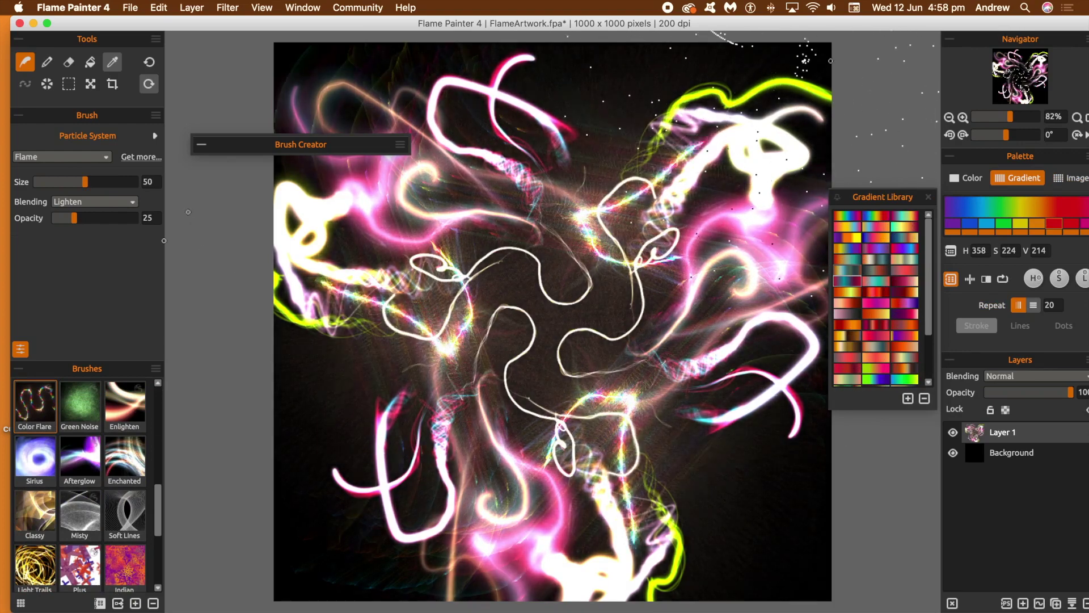
Step: Choose the Light Trails brush, try a long dense stroke across the artwork, and undo that stroke
left_click(36, 565)
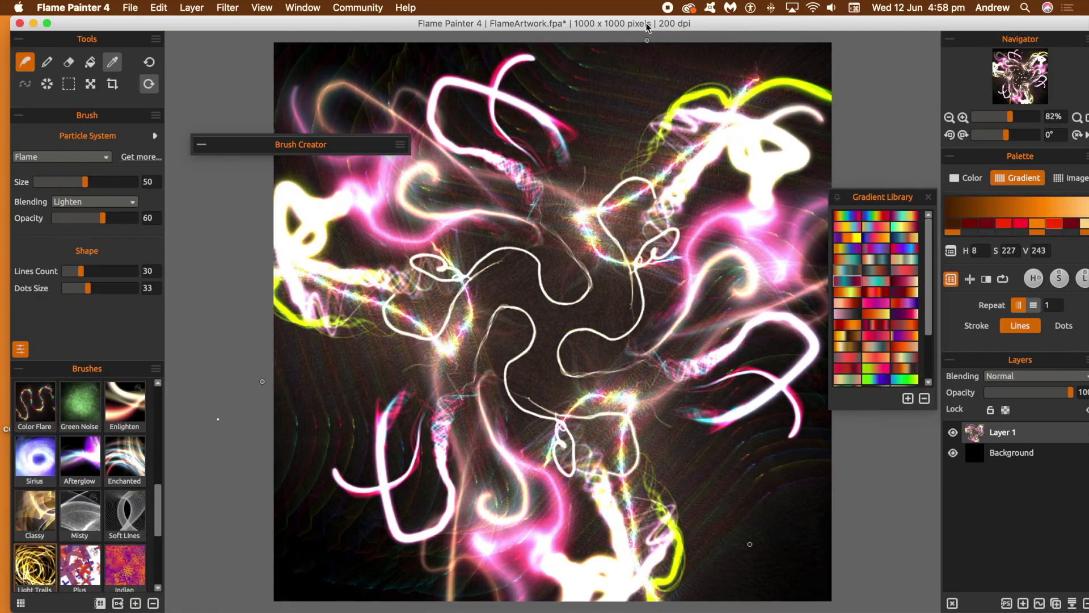
mouse_move(538, 214)
left_mouse_down()
mouse_move(624, 142)
mouse_move(615, 153)
mouse_move(602, 91)
mouse_move(471, 170)
left_mouse_up()
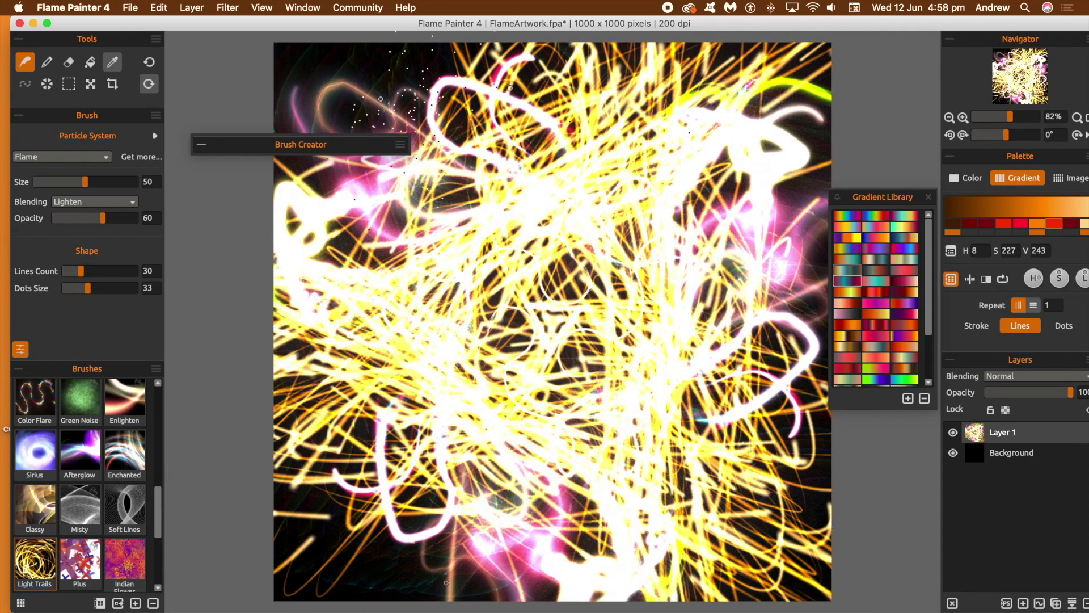
key("super+z")
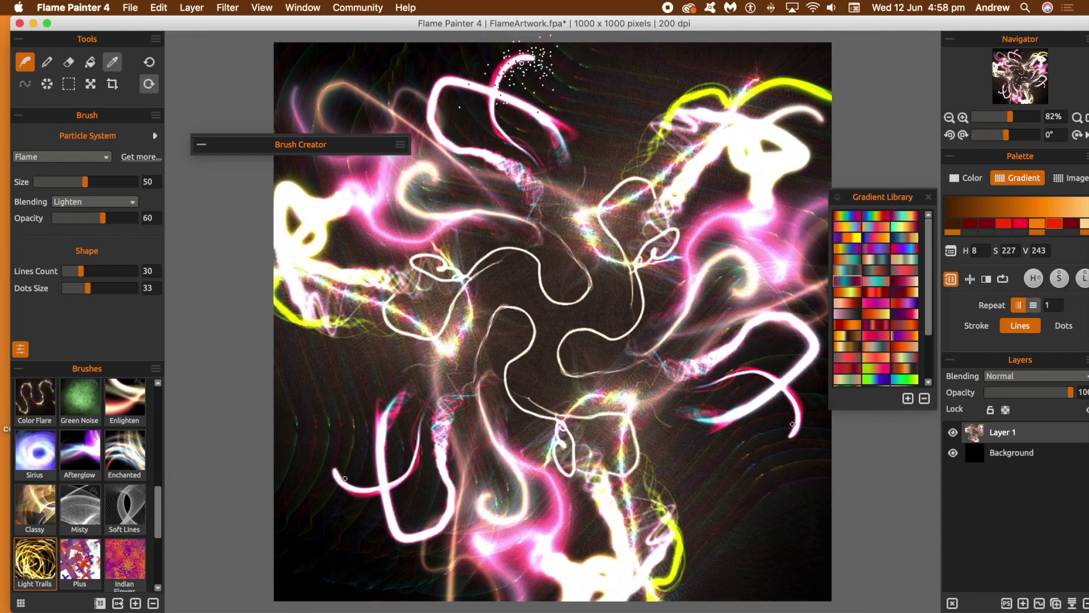
Step: Paint short Light Trails strokes from the centre outward, over the upper-left curls and in the upper-right corner of the canvas
mouse_move(533, 334)
left_mouse_down()
mouse_move(600, 286)
mouse_move(465, 295)
mouse_move(428, 180)
left_mouse_up()
mouse_move(428, 129)
left_mouse_down()
mouse_move(432, 97)
mouse_move(440, 139)
left_mouse_up()
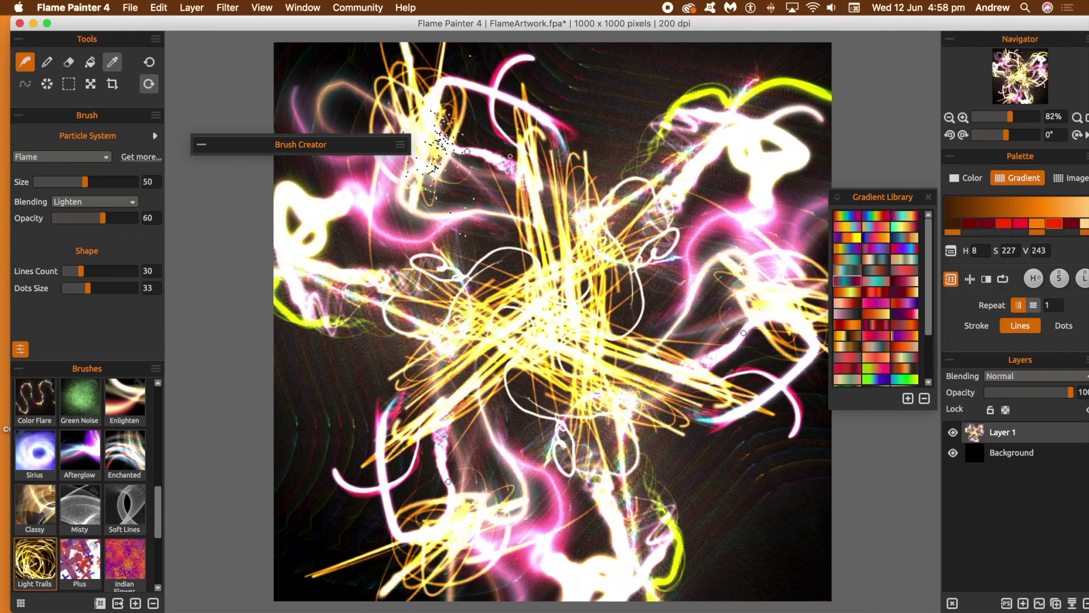
left_click_drag(779, 110, 757, 68)
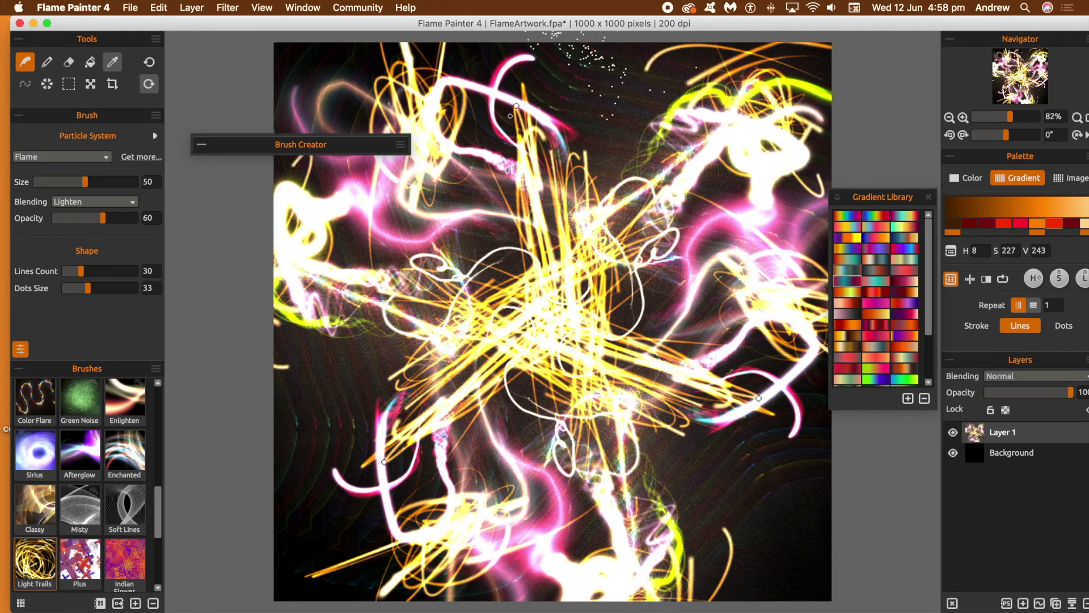